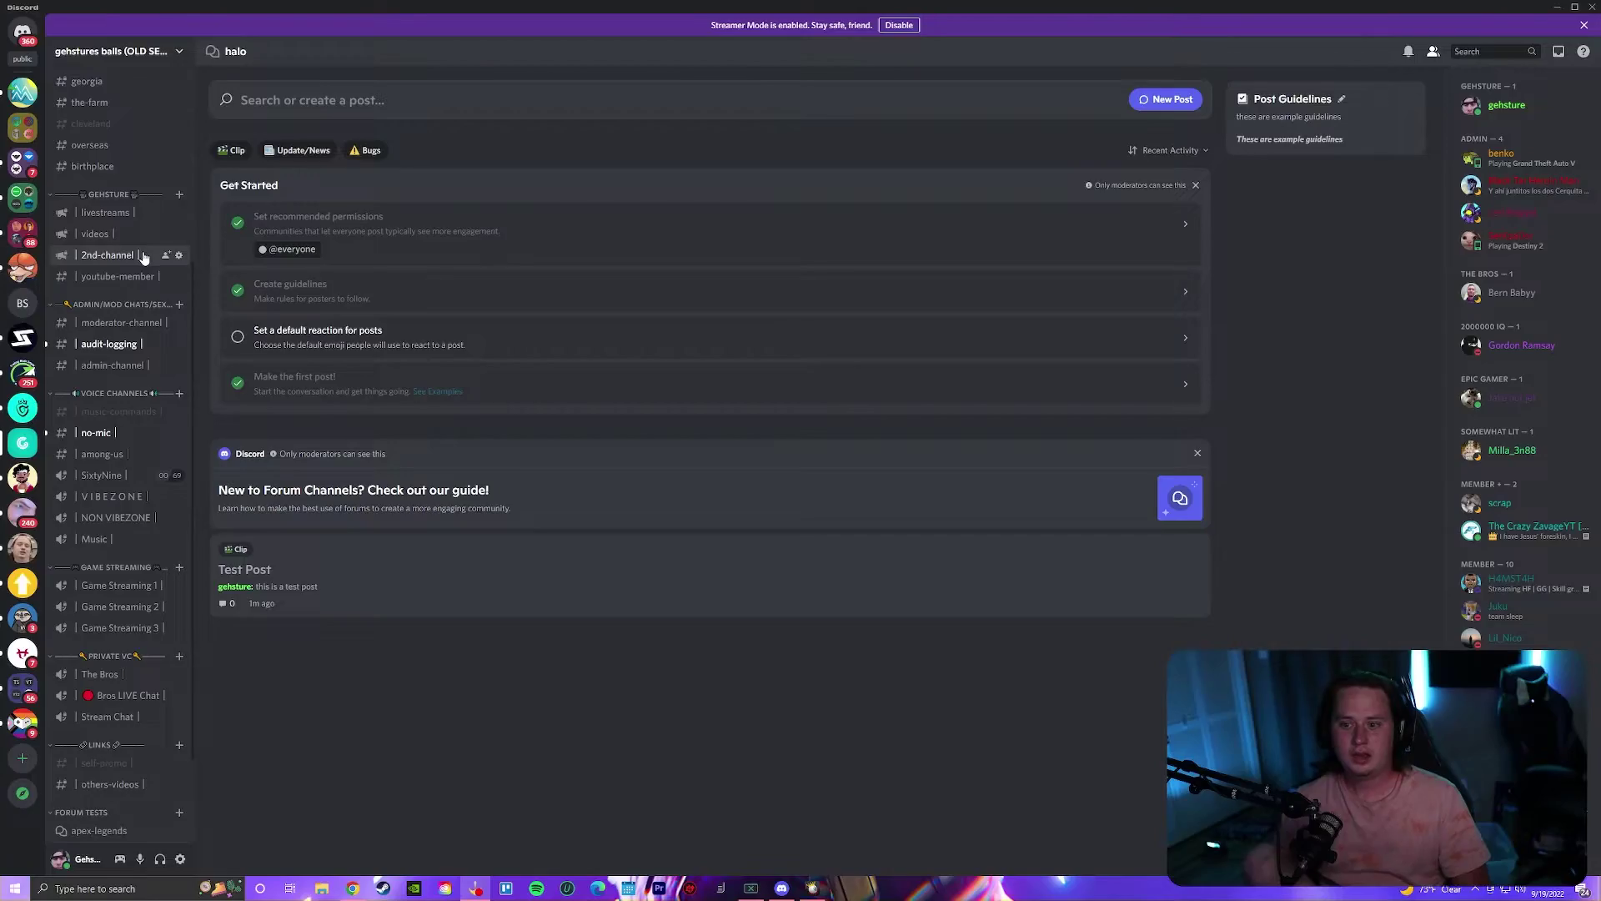
- Create a forum channel named dsffsdf in the Forum Tests category
scroll(117, 283, "down", 3)
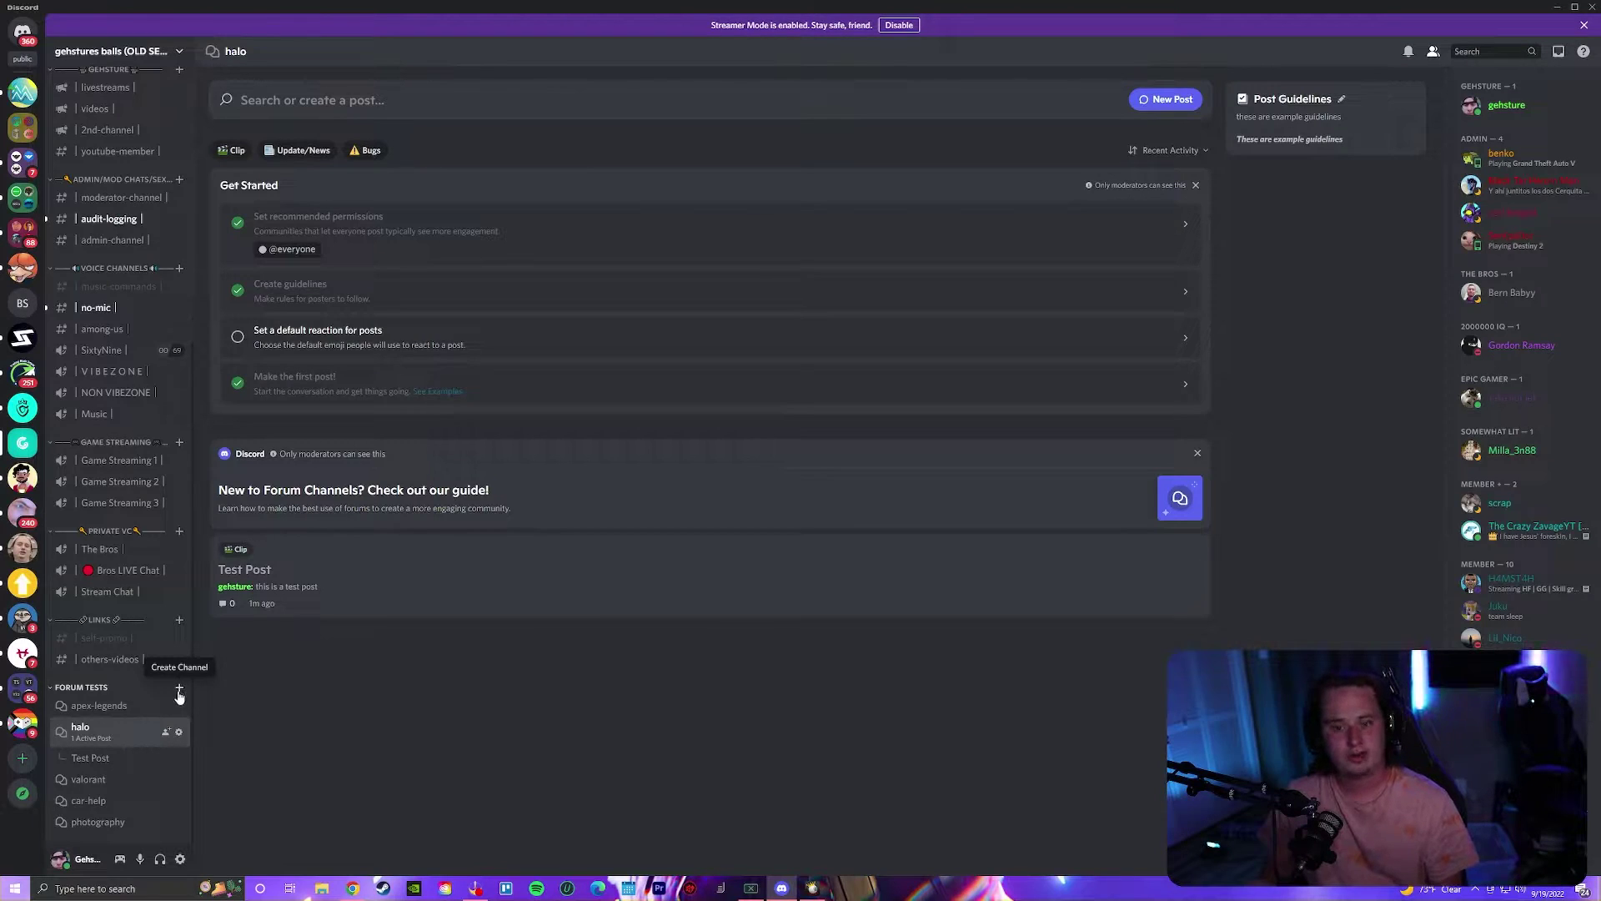
left_click(180, 689)
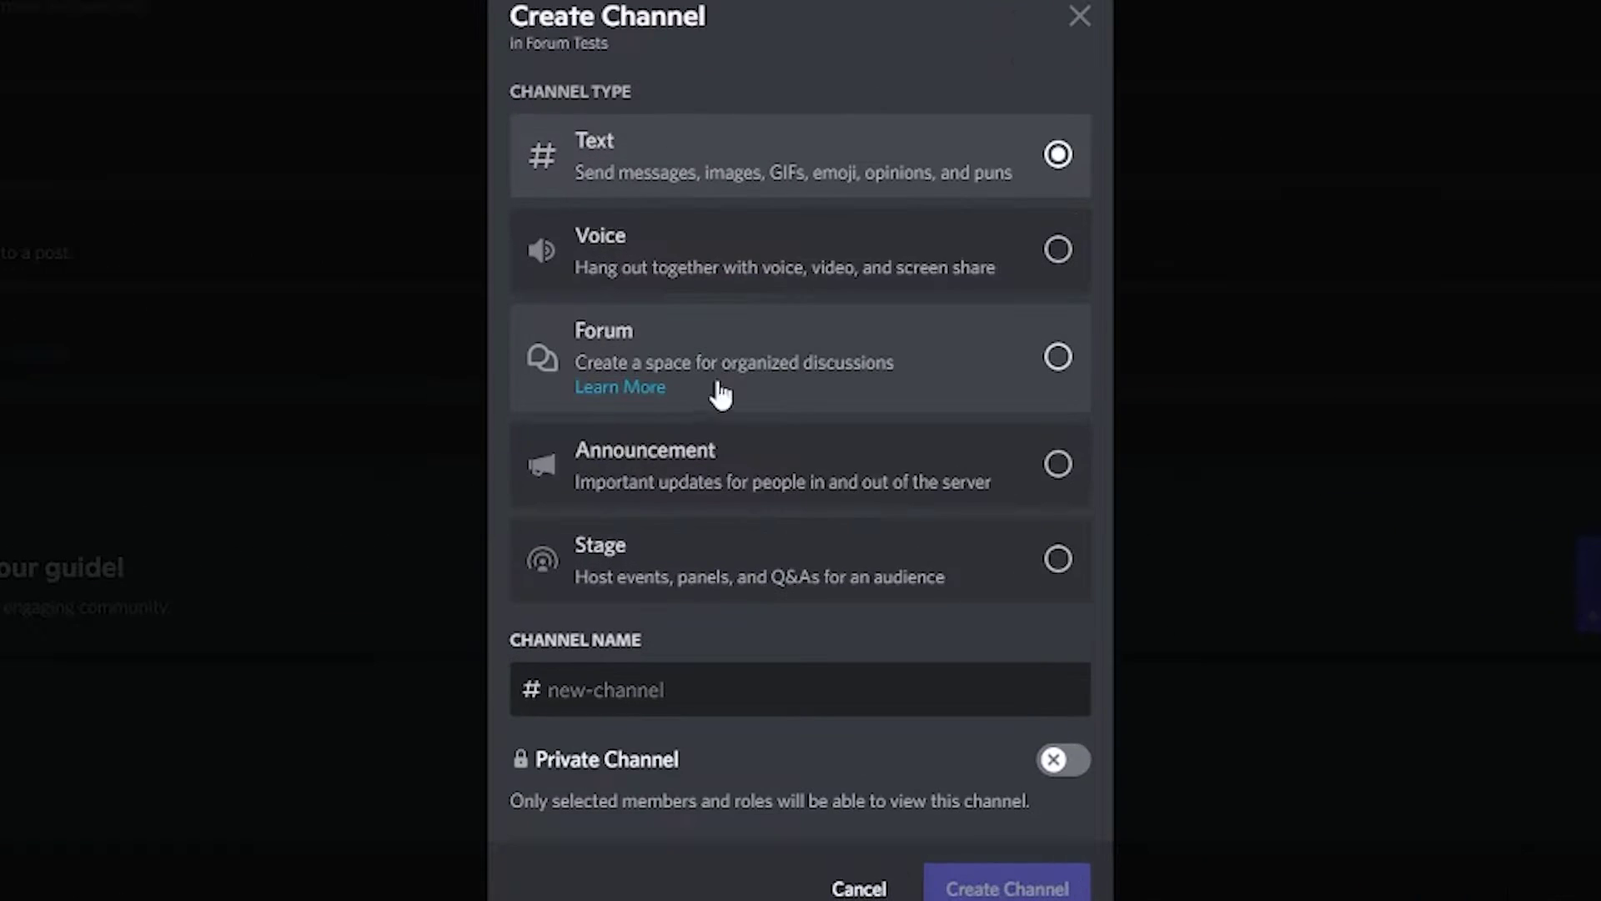
left_click(841, 370)
type("dsffsdf")
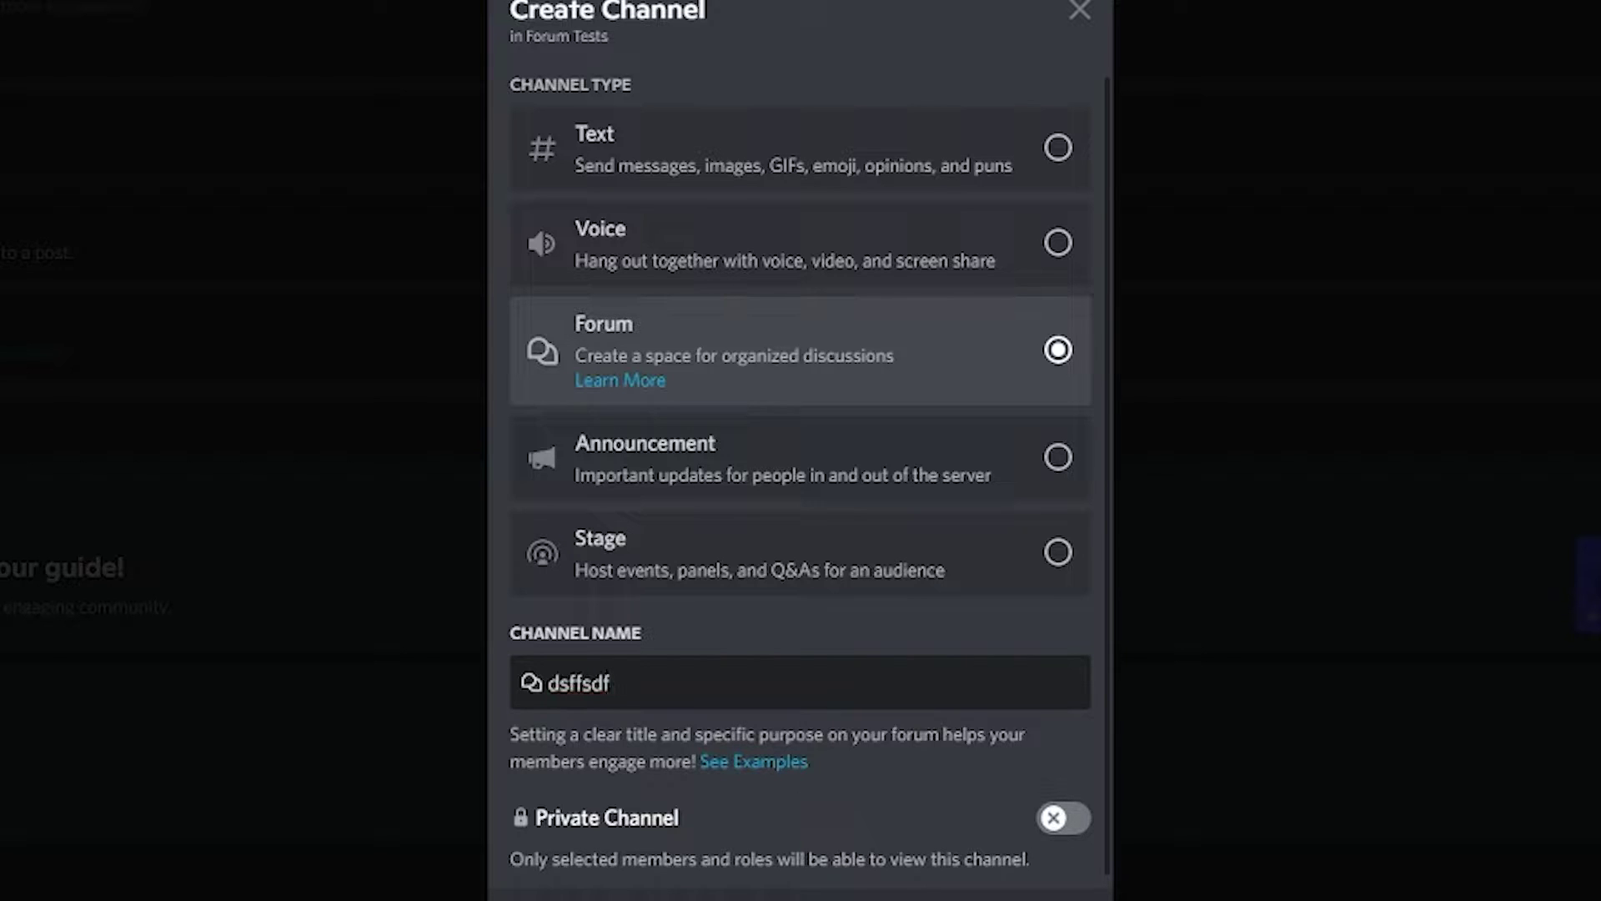
key("Return")
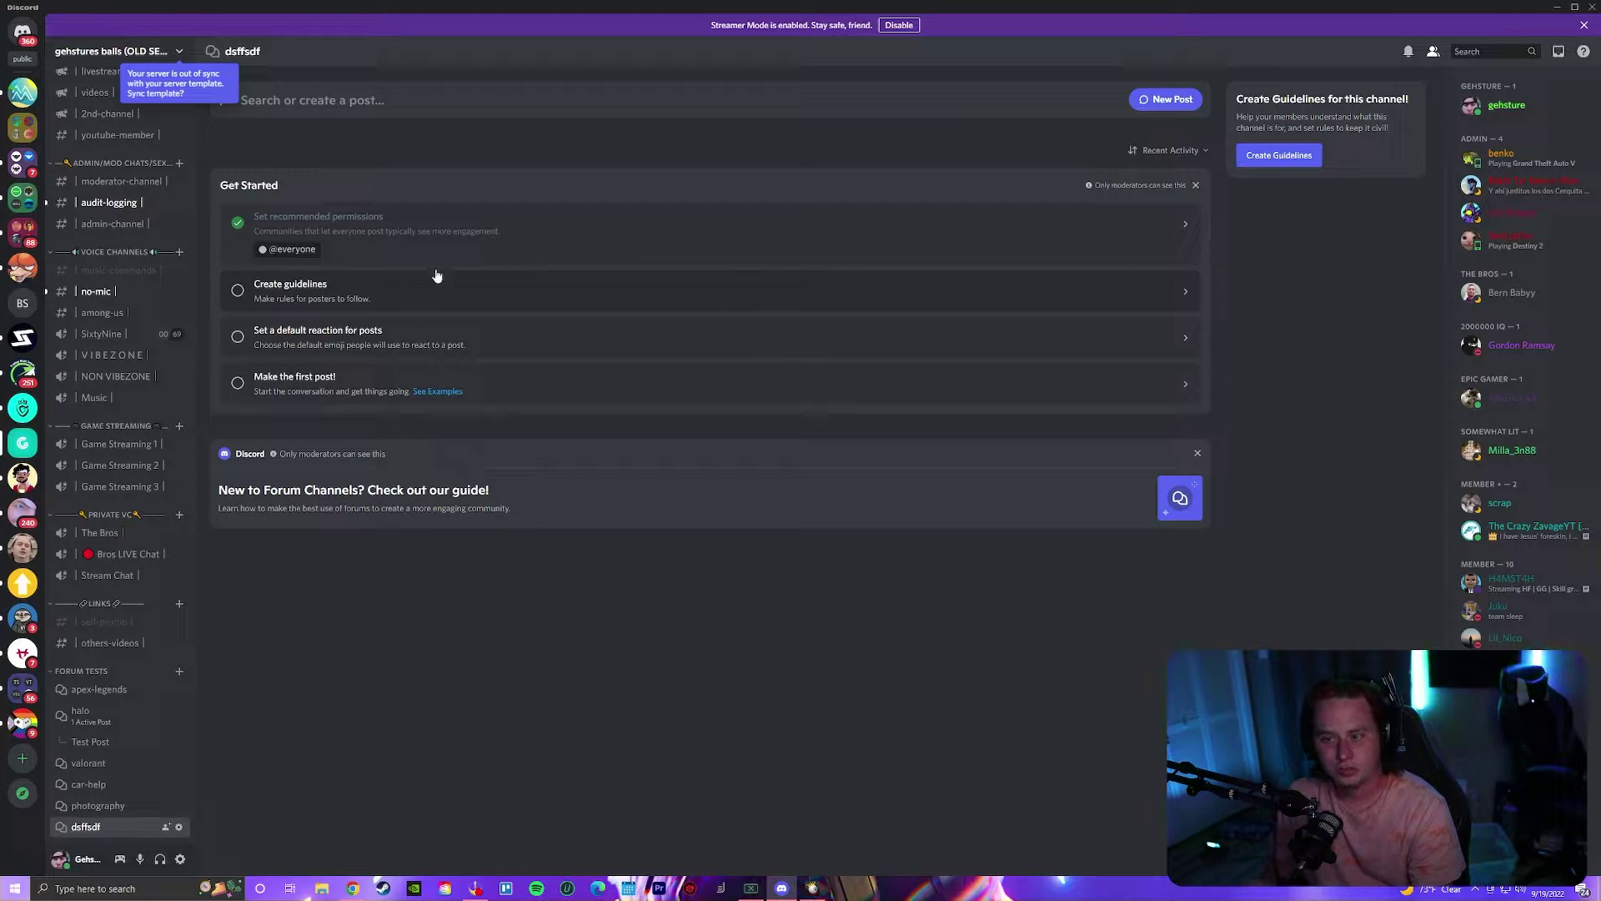
- Inspect the dsffsdf forum's guidelines, default reaction and first-post setup options, and return to the halo forum
left_click(367, 300)
left_click(1092, 62)
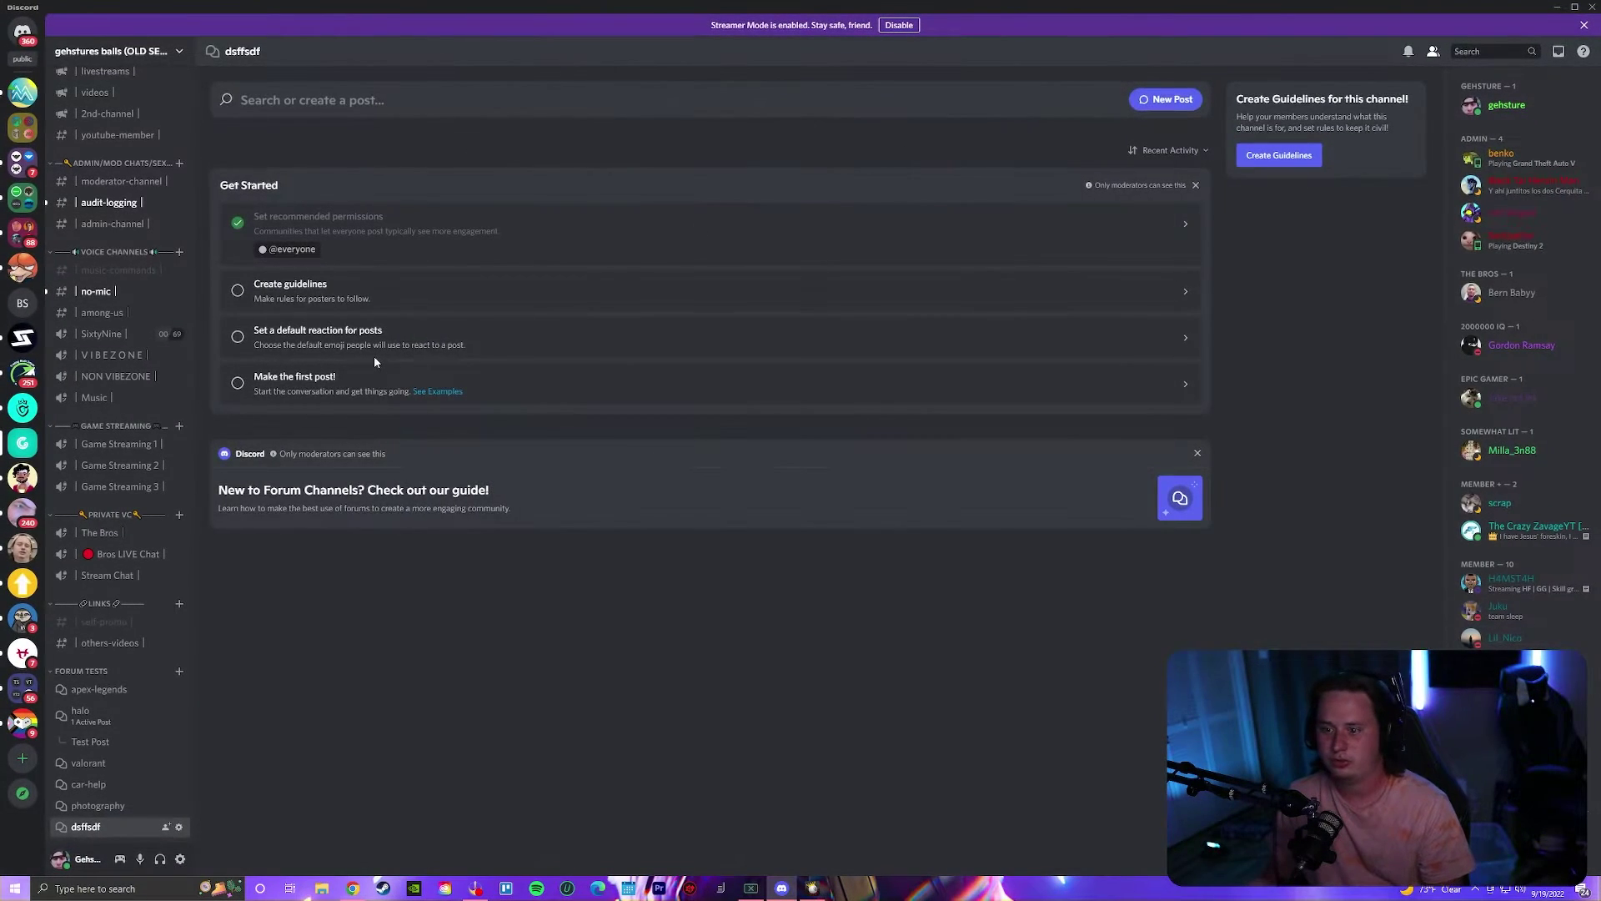
left_click(400, 338)
left_click(449, 357)
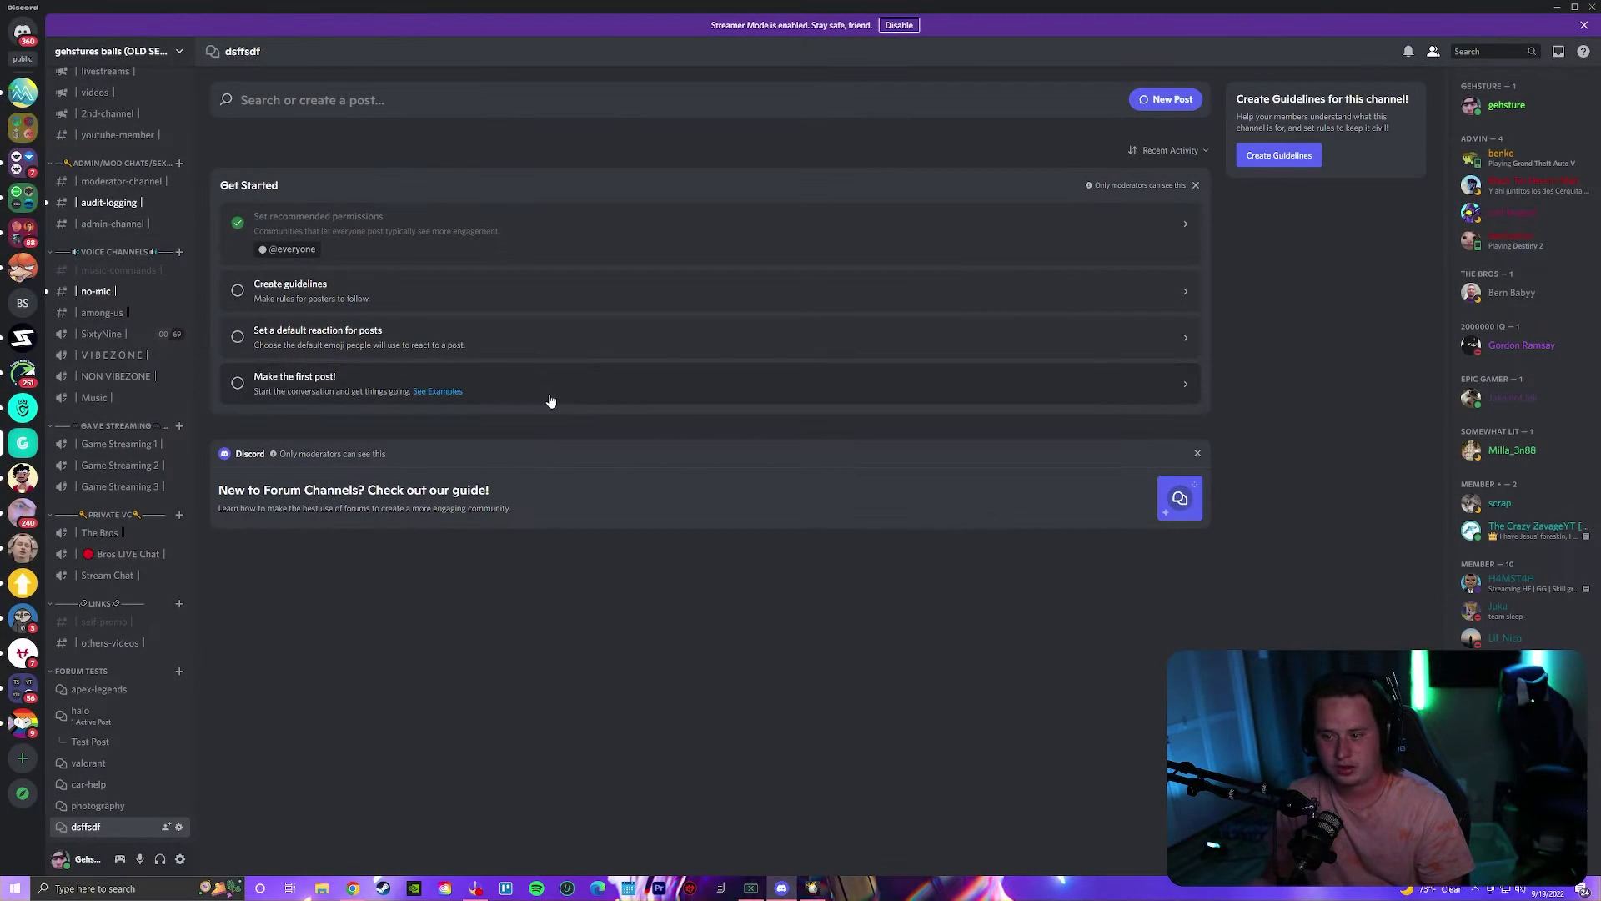
left_click(550, 401)
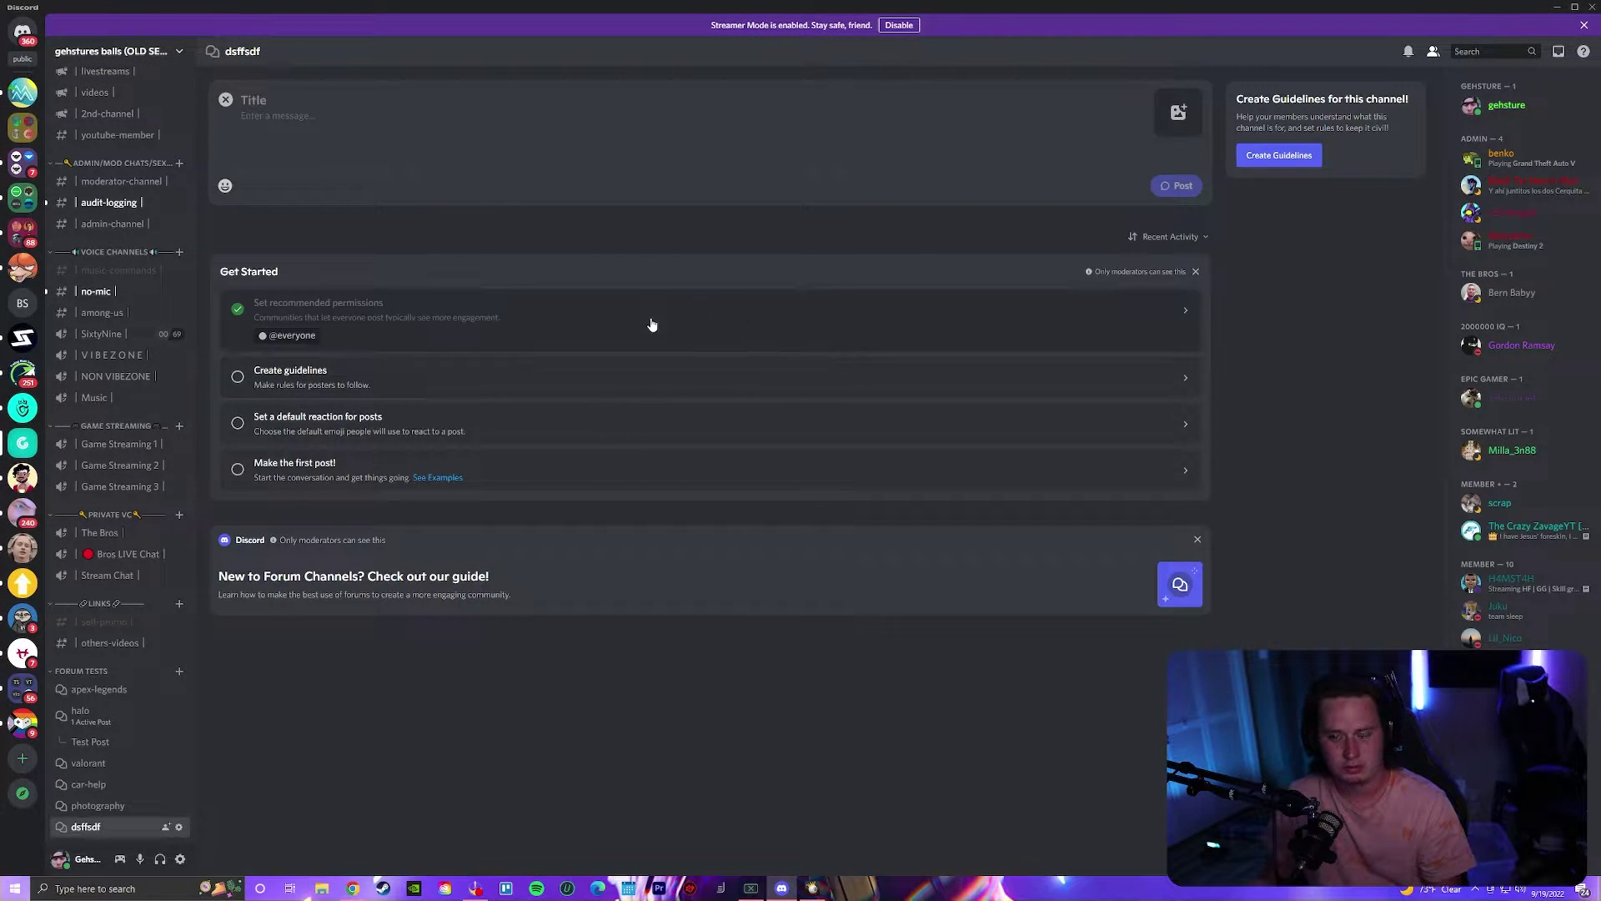
key("alt+Left")
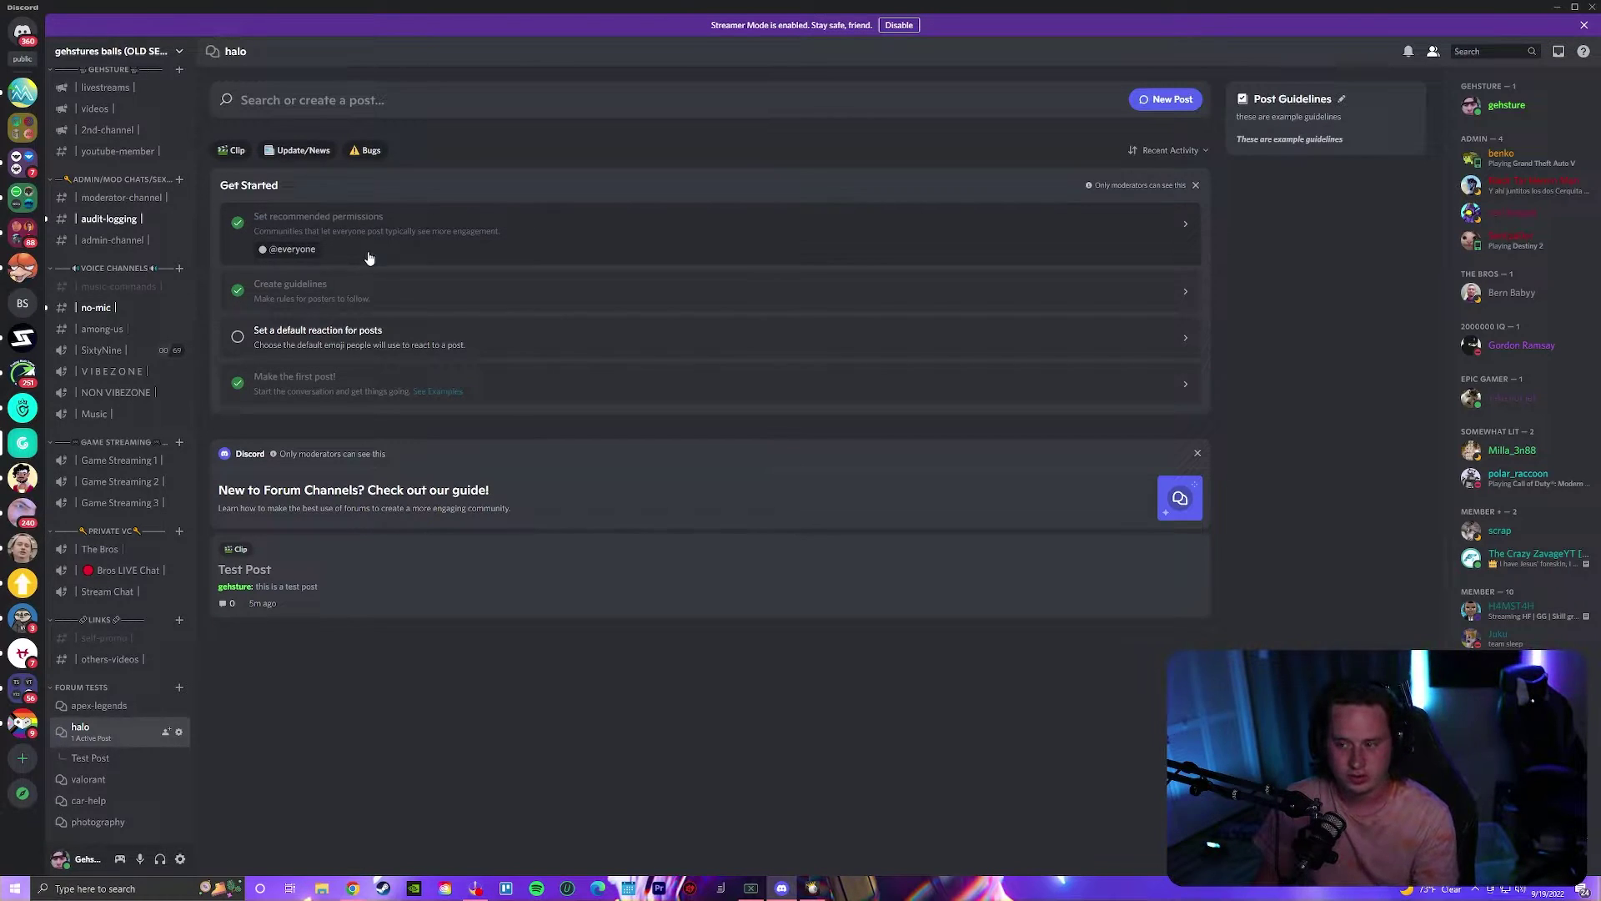
- Open the halo forum's guidelines for editing and highlight the two example lines
left_click(550, 286)
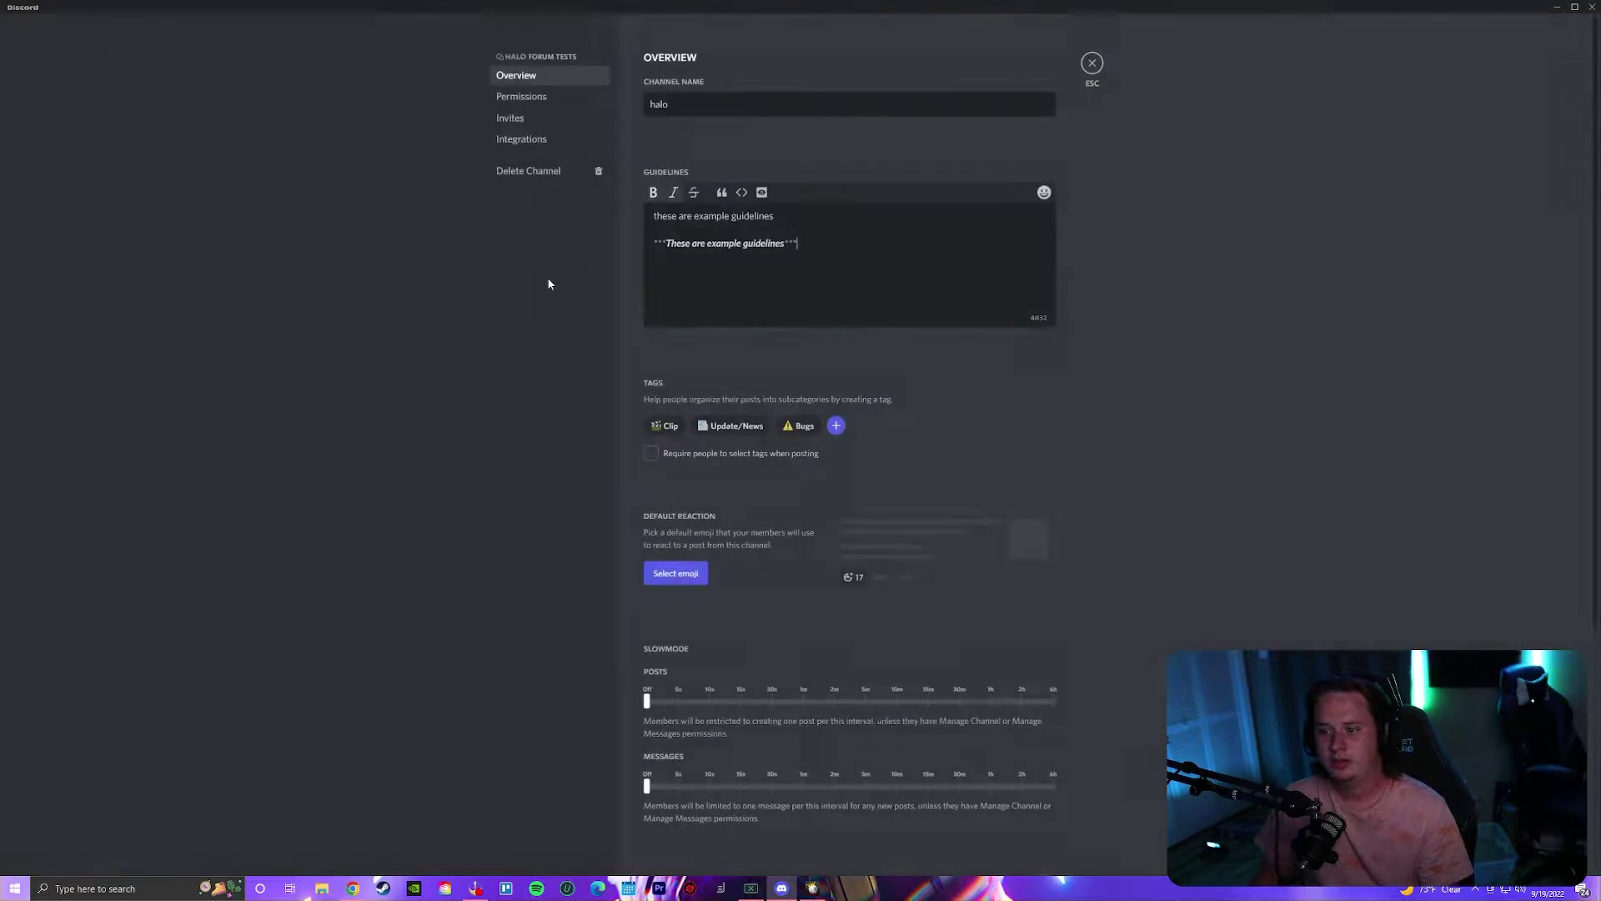
left_click_drag(742, 215, 653, 216)
left_click_drag(798, 245, 665, 245)
left_click(655, 216)
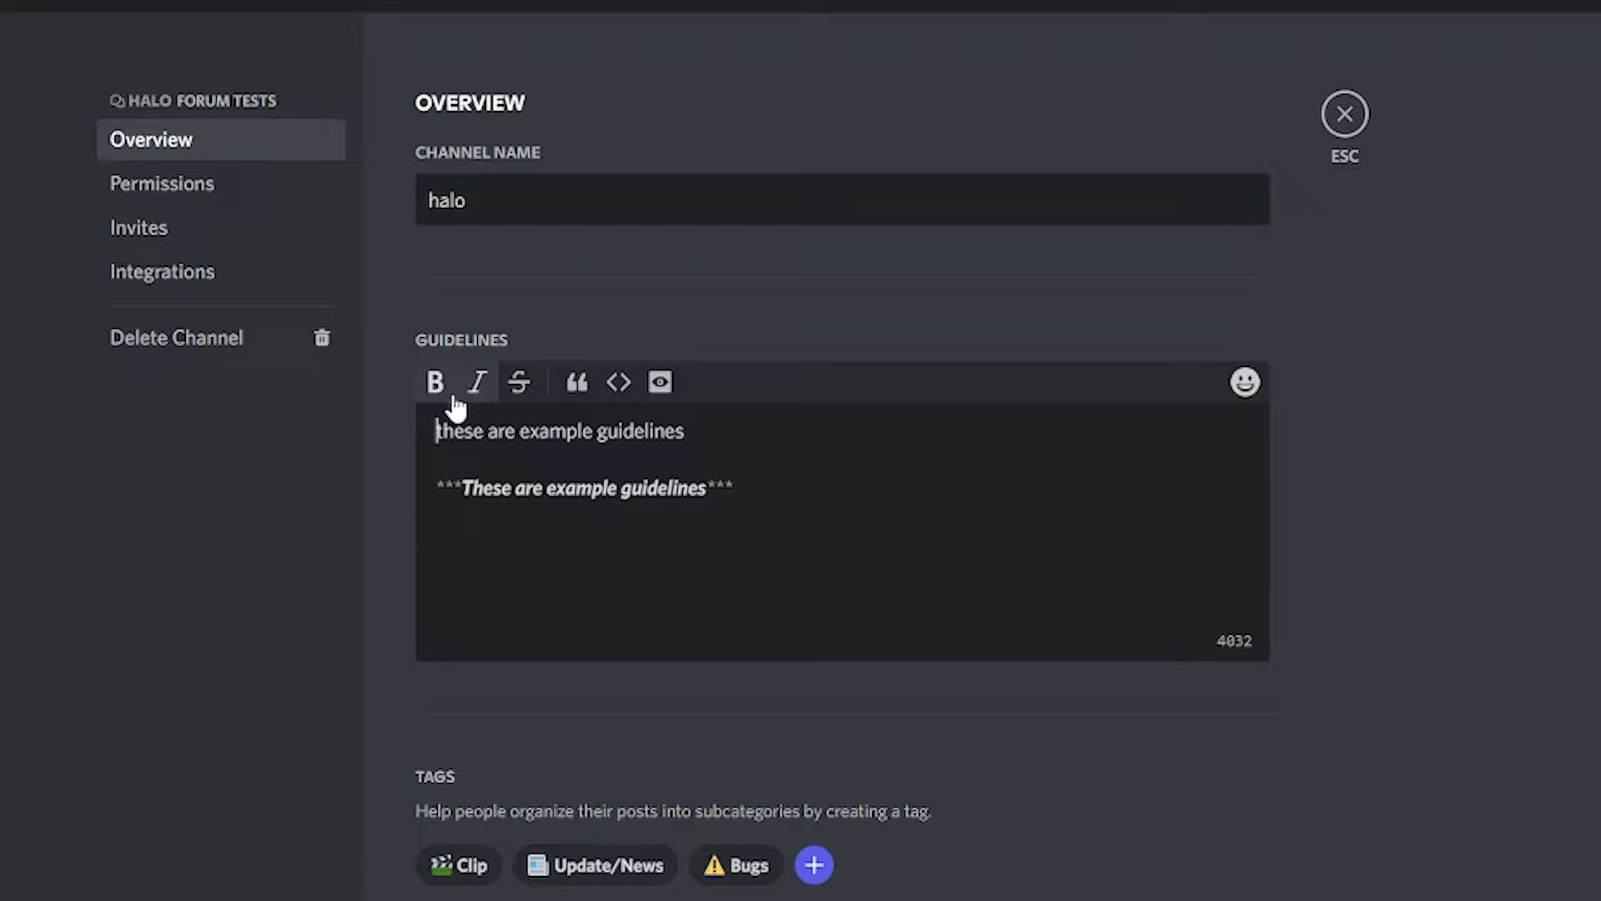
- Try bold formatting on the guideline line "these are example guidelines" and remove it again
left_click_drag(682, 432, 437, 431)
left_click(442, 388)
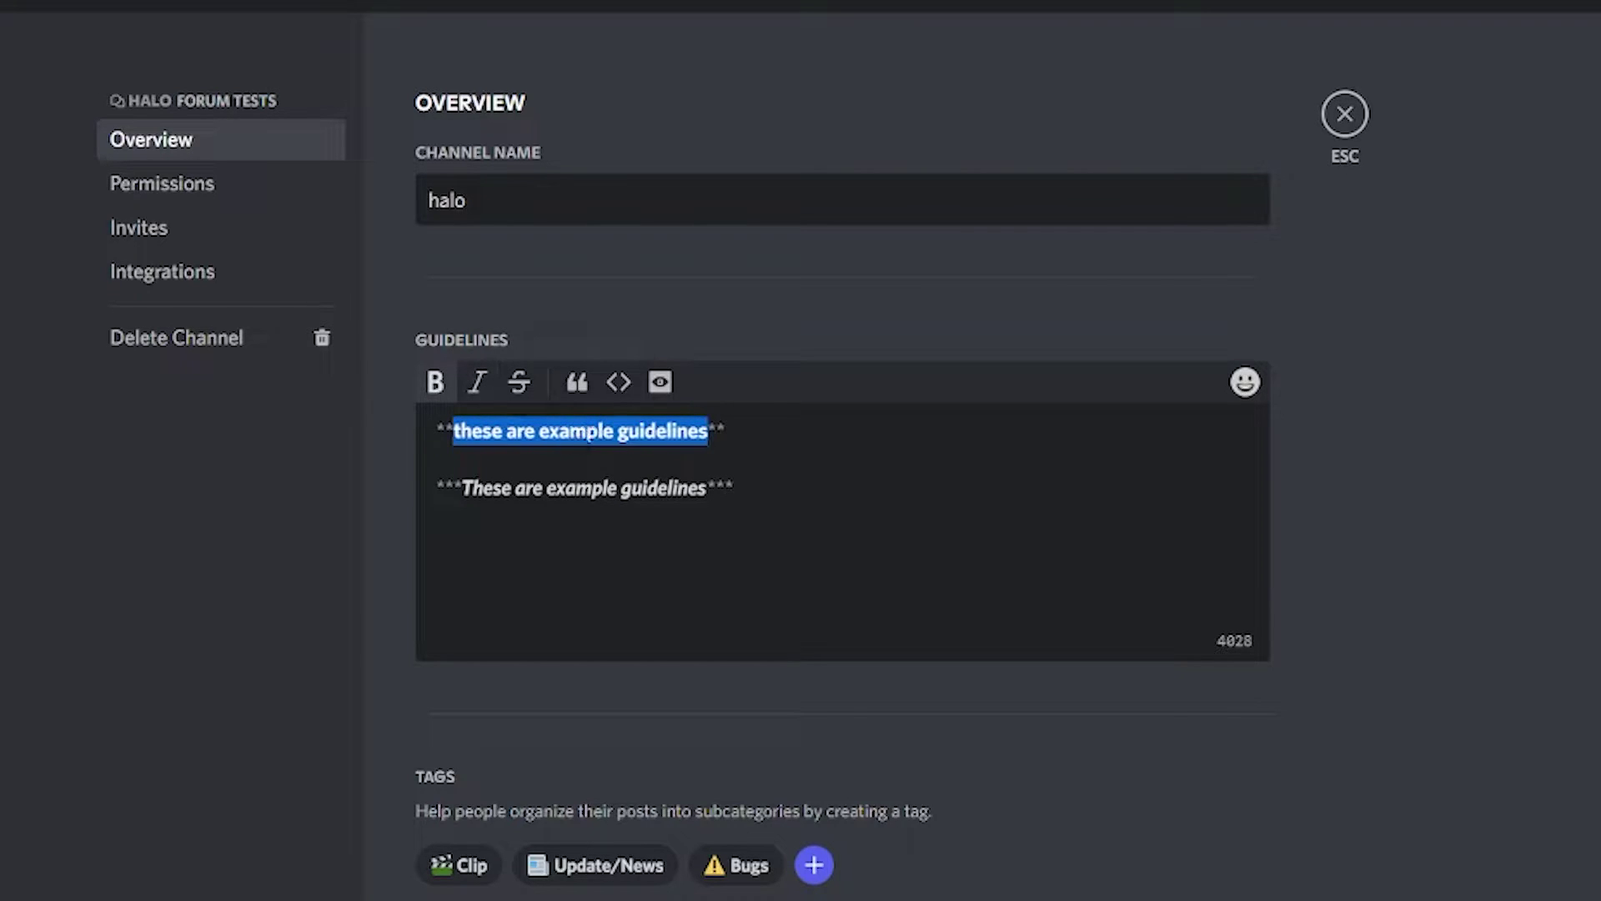
left_click(442, 388)
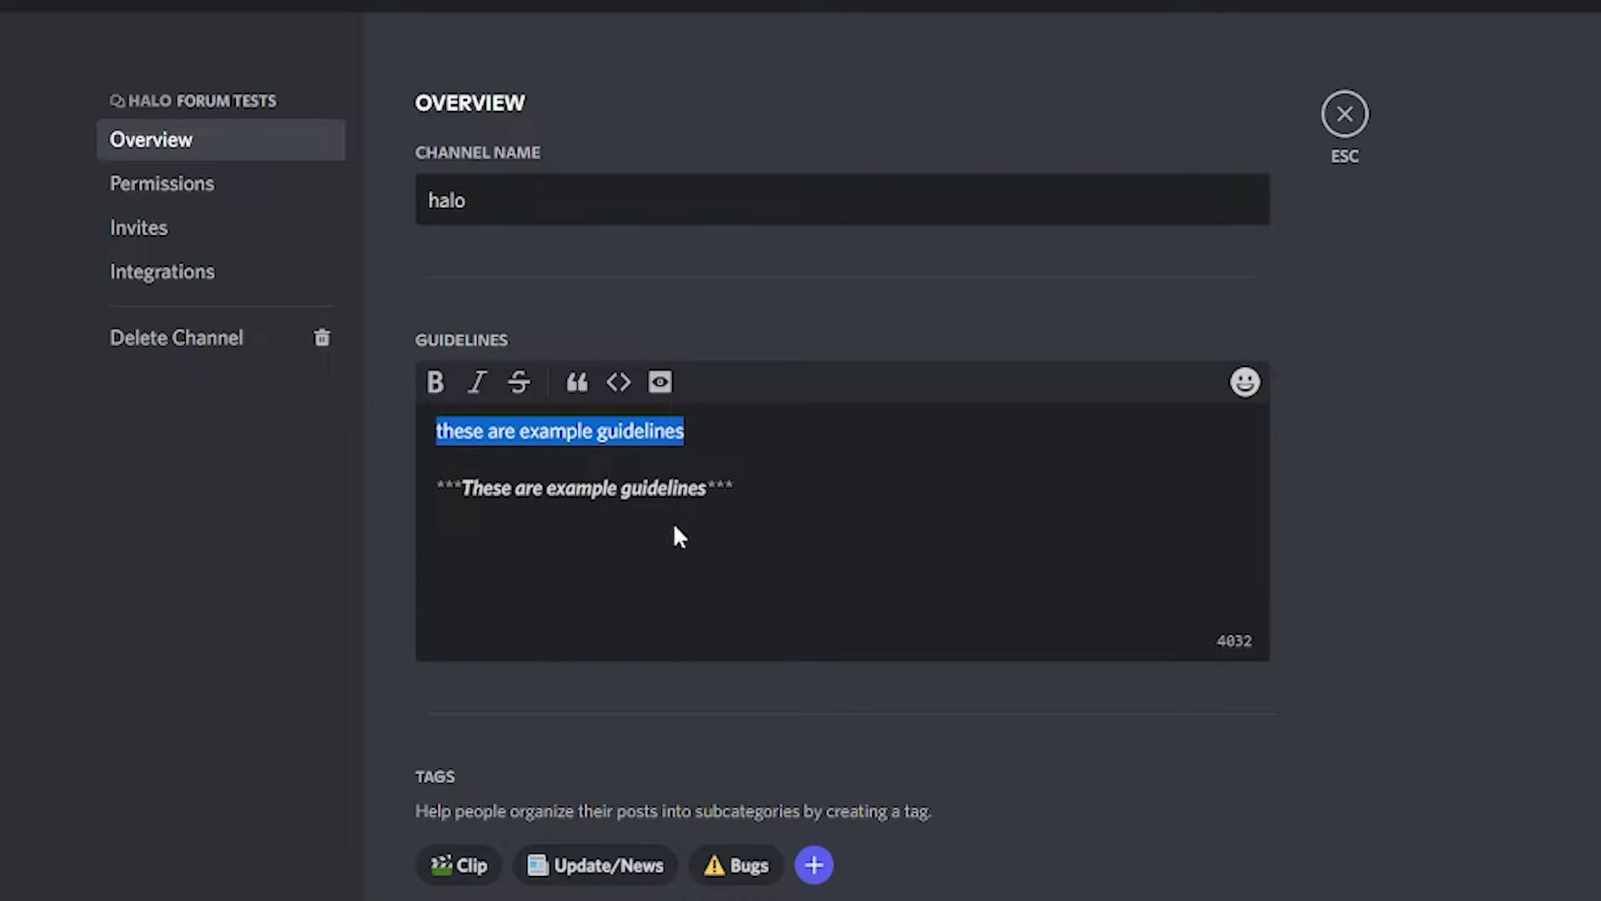
key("Down")
left_click_drag(698, 431, 326, 443)
left_click(437, 392)
key("ctrl+b")
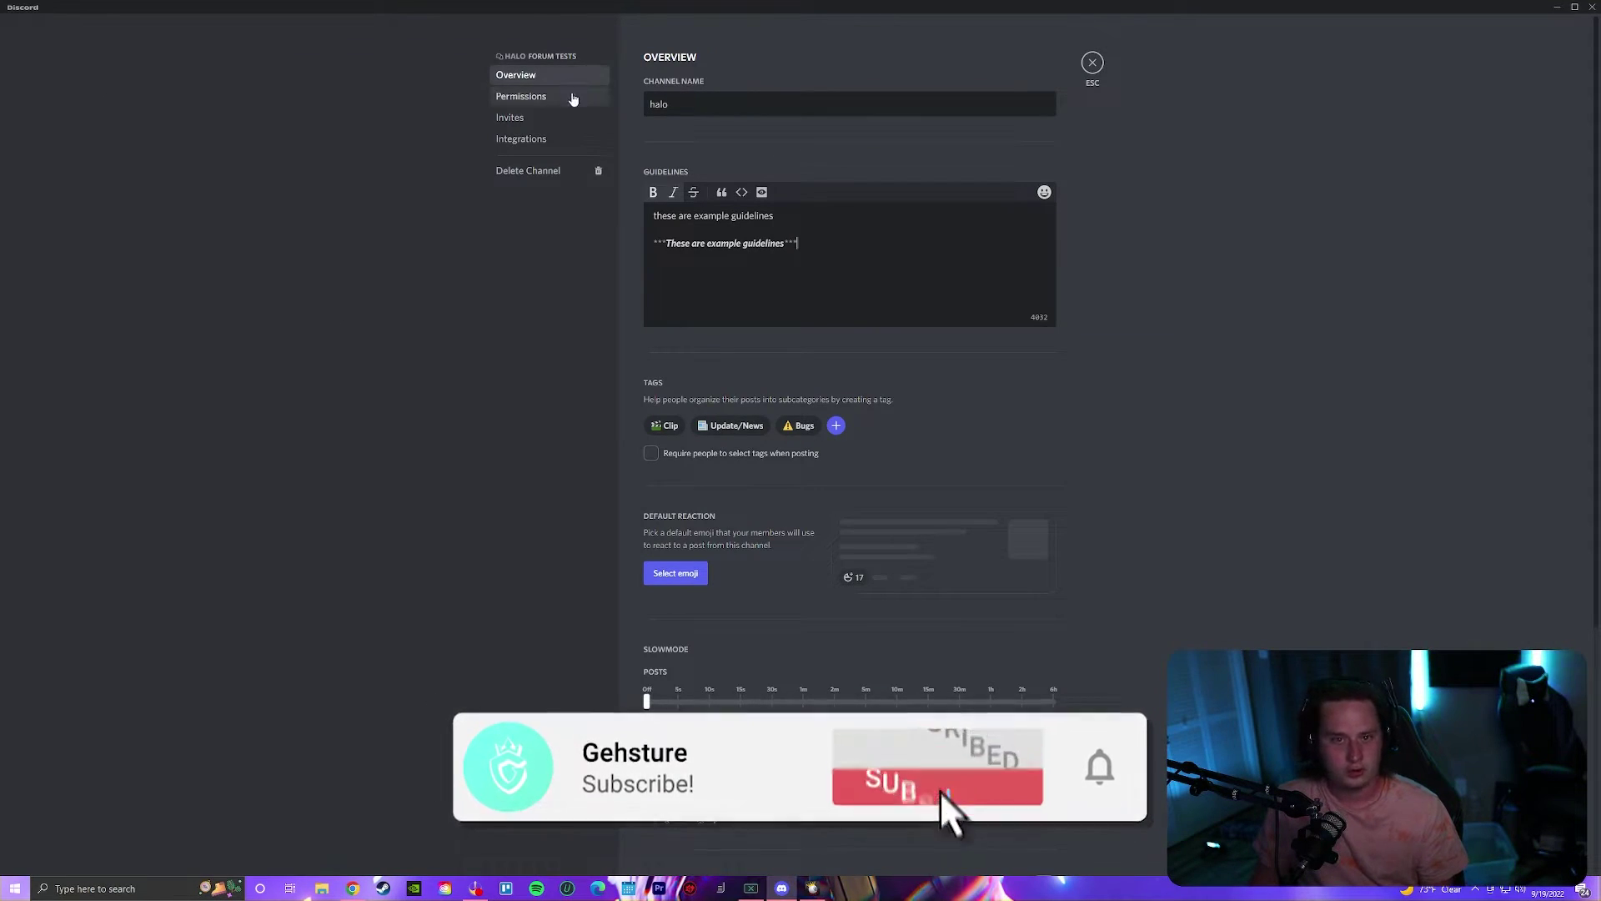
- Look through the halo channel's permissions, invites and integrations settings, and close the settings
left_click(572, 98)
scroll(786, 222, "down", 3)
scroll(922, 250, "up", 3)
left_click(533, 117)
left_click(539, 138)
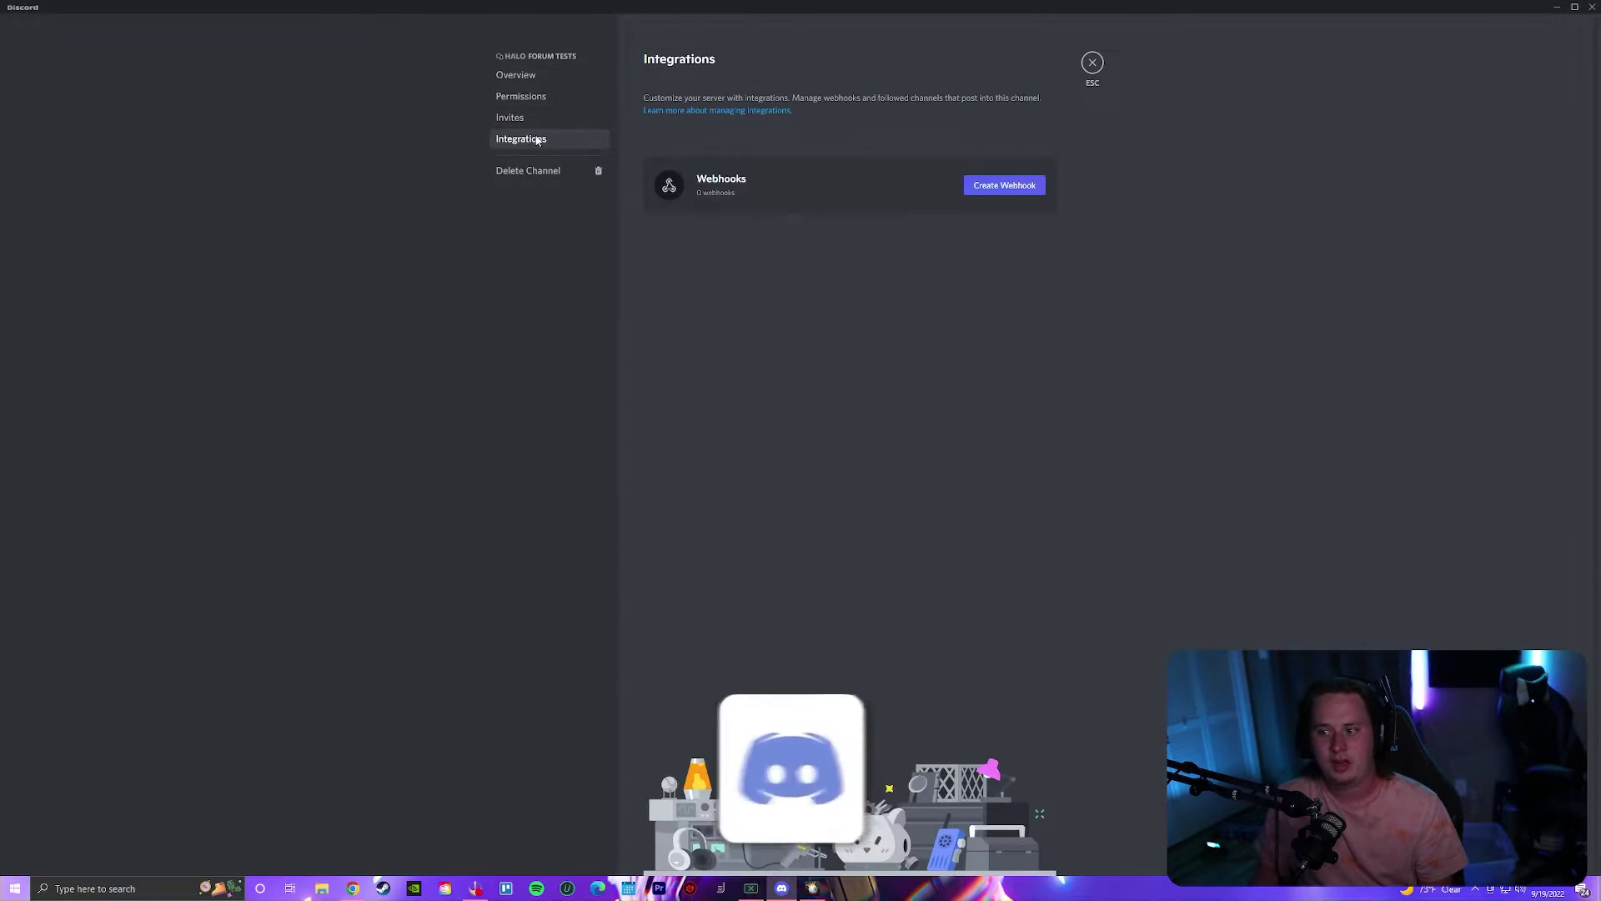
left_click(1090, 64)
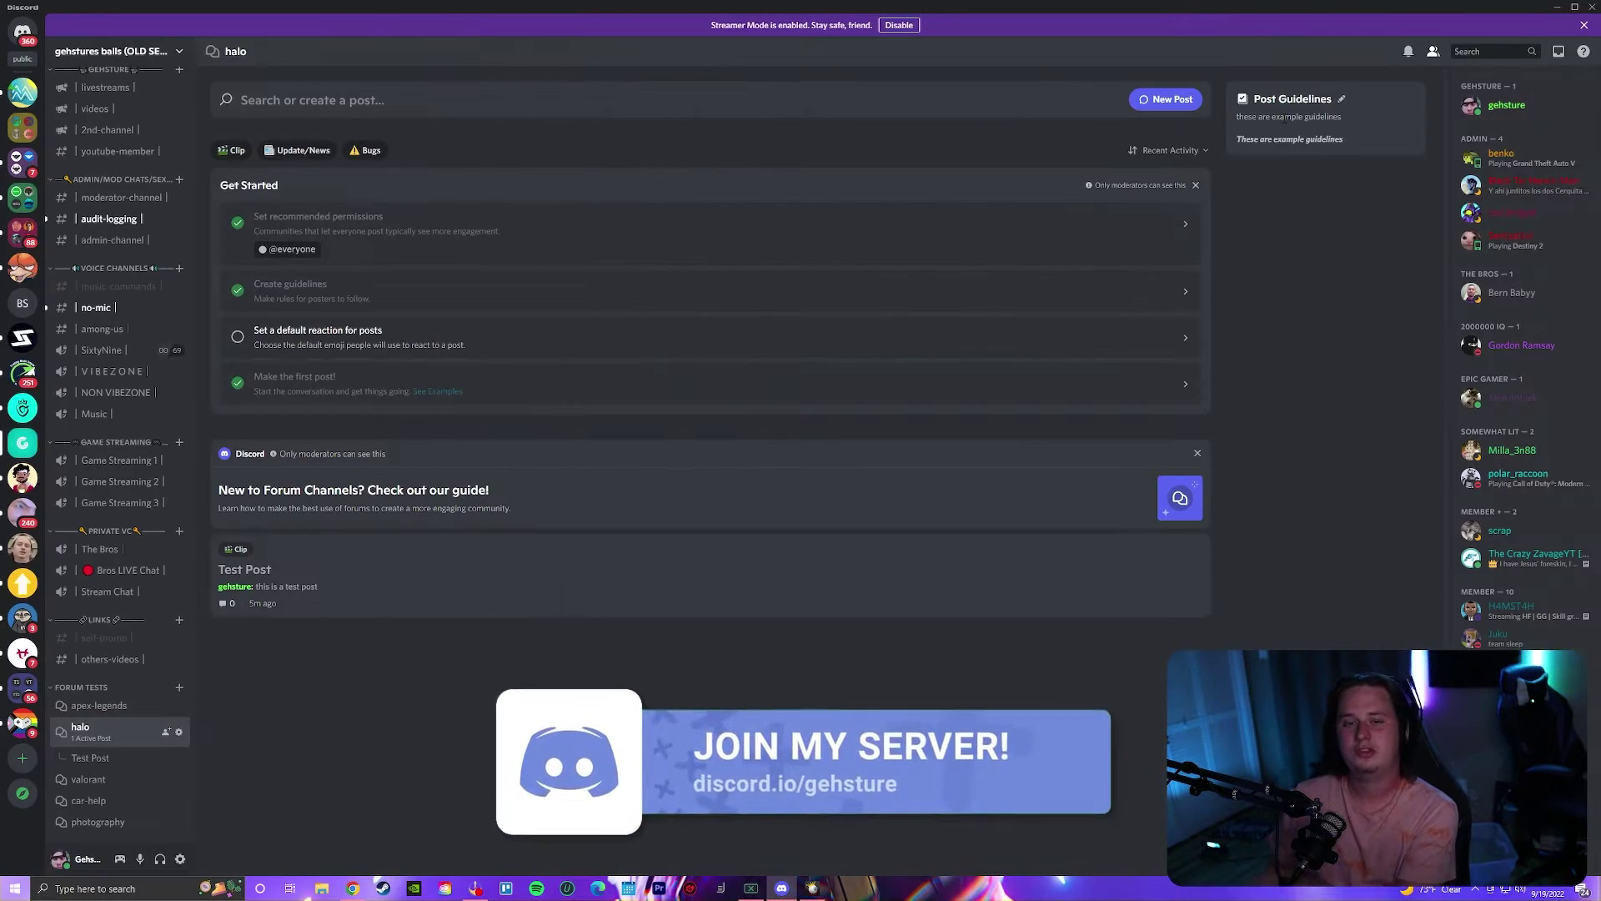
- Examine the plain and formatted lines of the halo forum's Post Guidelines by highlighting each one
left_click_drag(1327, 135, 1237, 117)
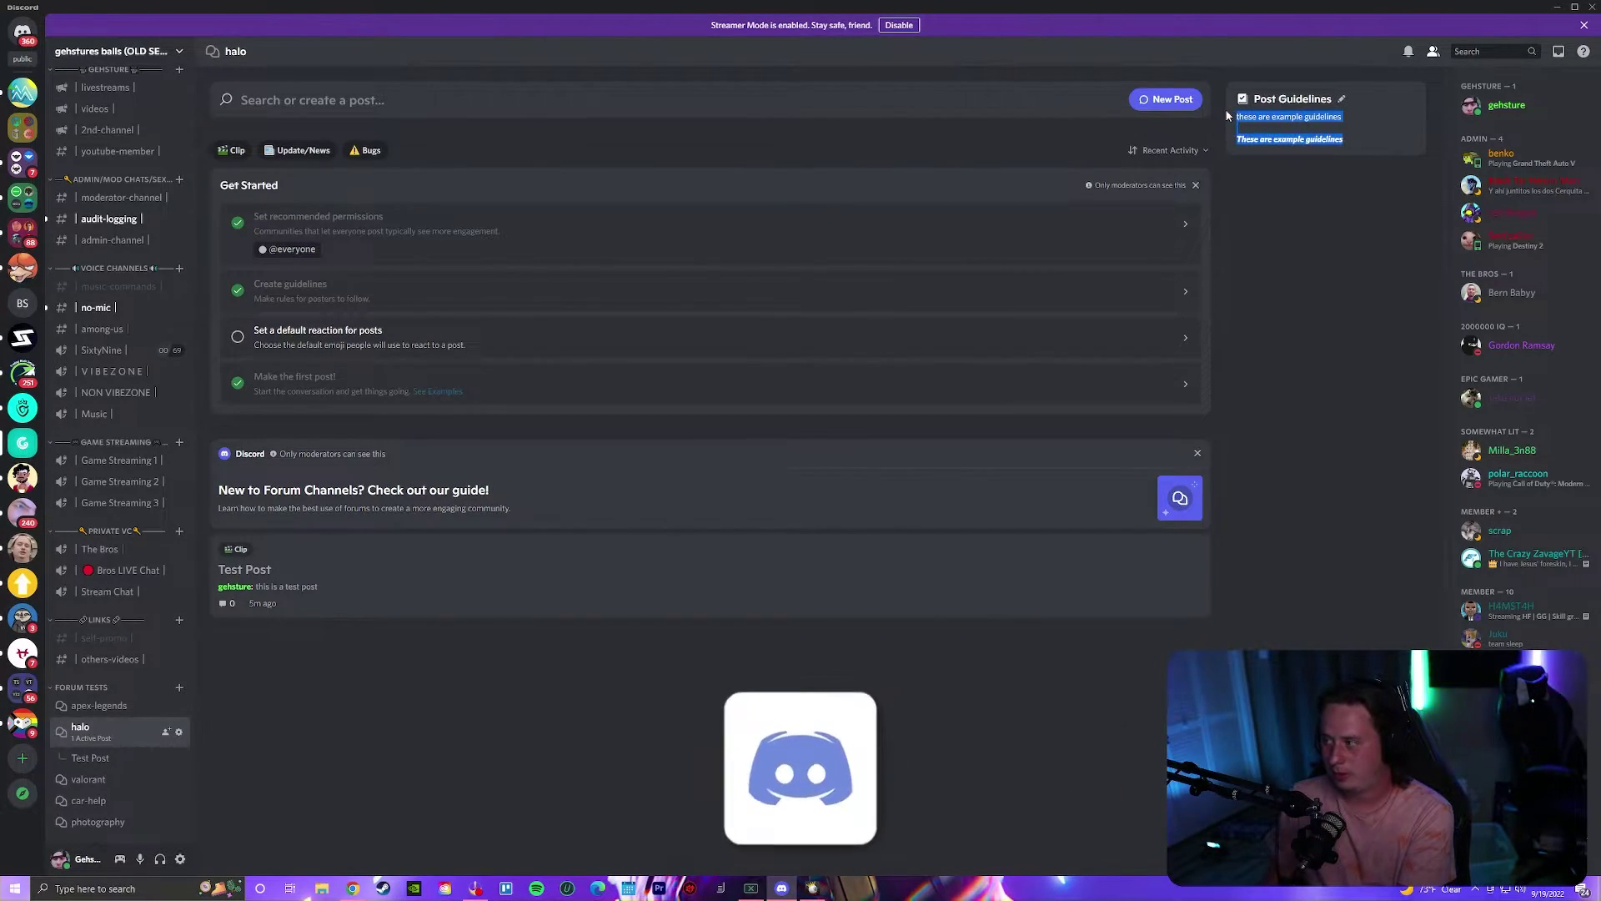
left_click(1342, 153)
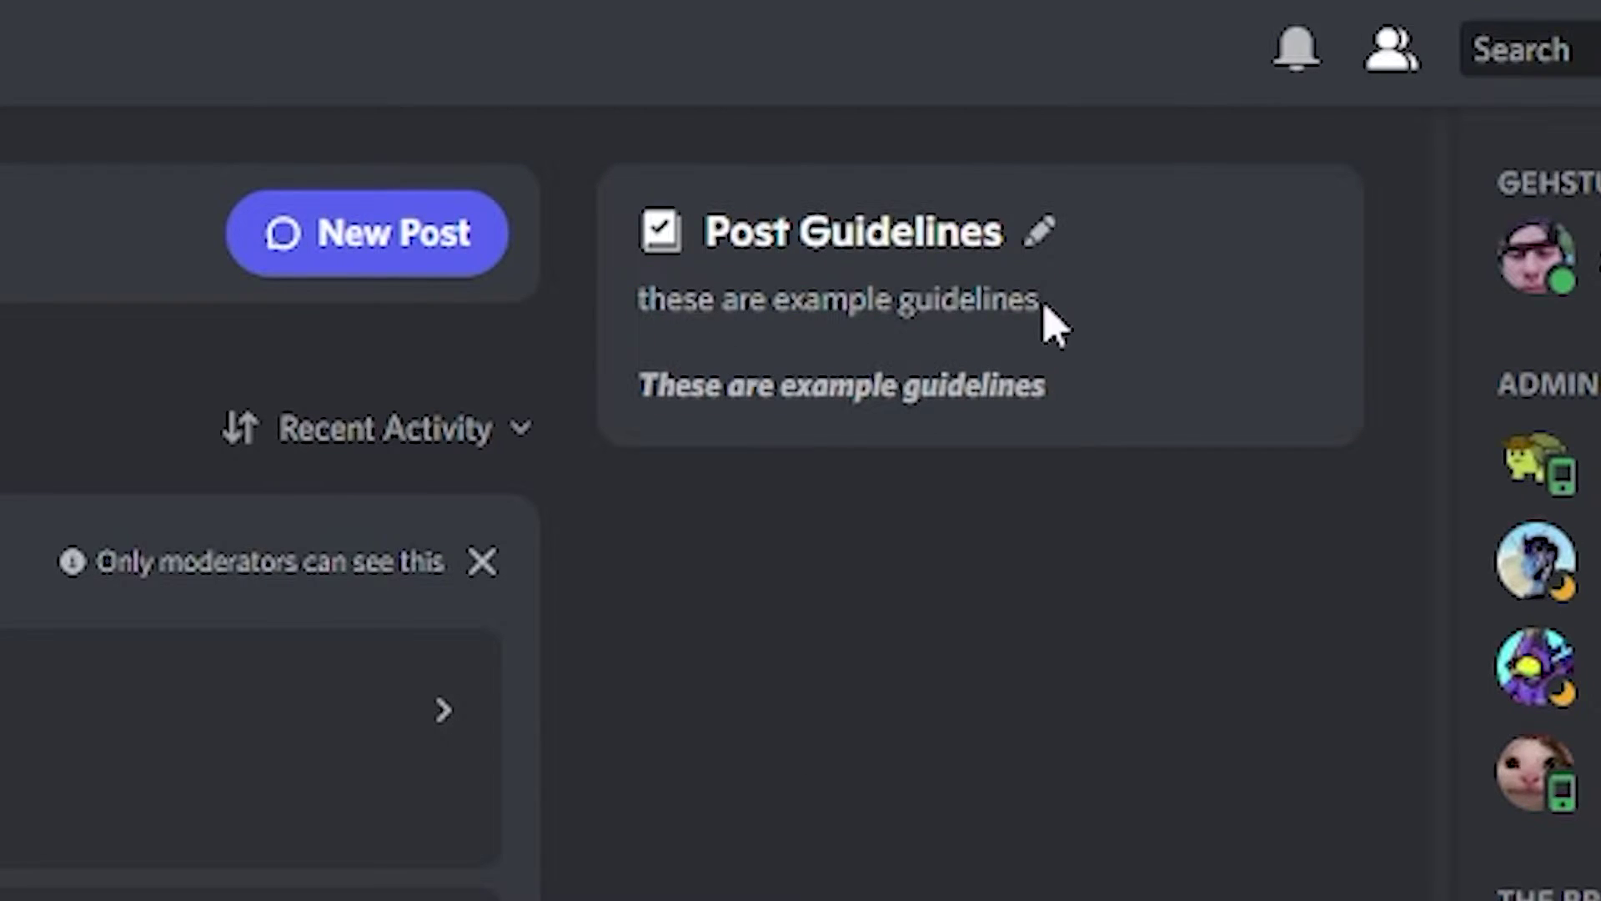
left_click_drag(1043, 309, 647, 308)
left_click(992, 400)
left_click_drag(1052, 412, 608, 433)
left_click(891, 367)
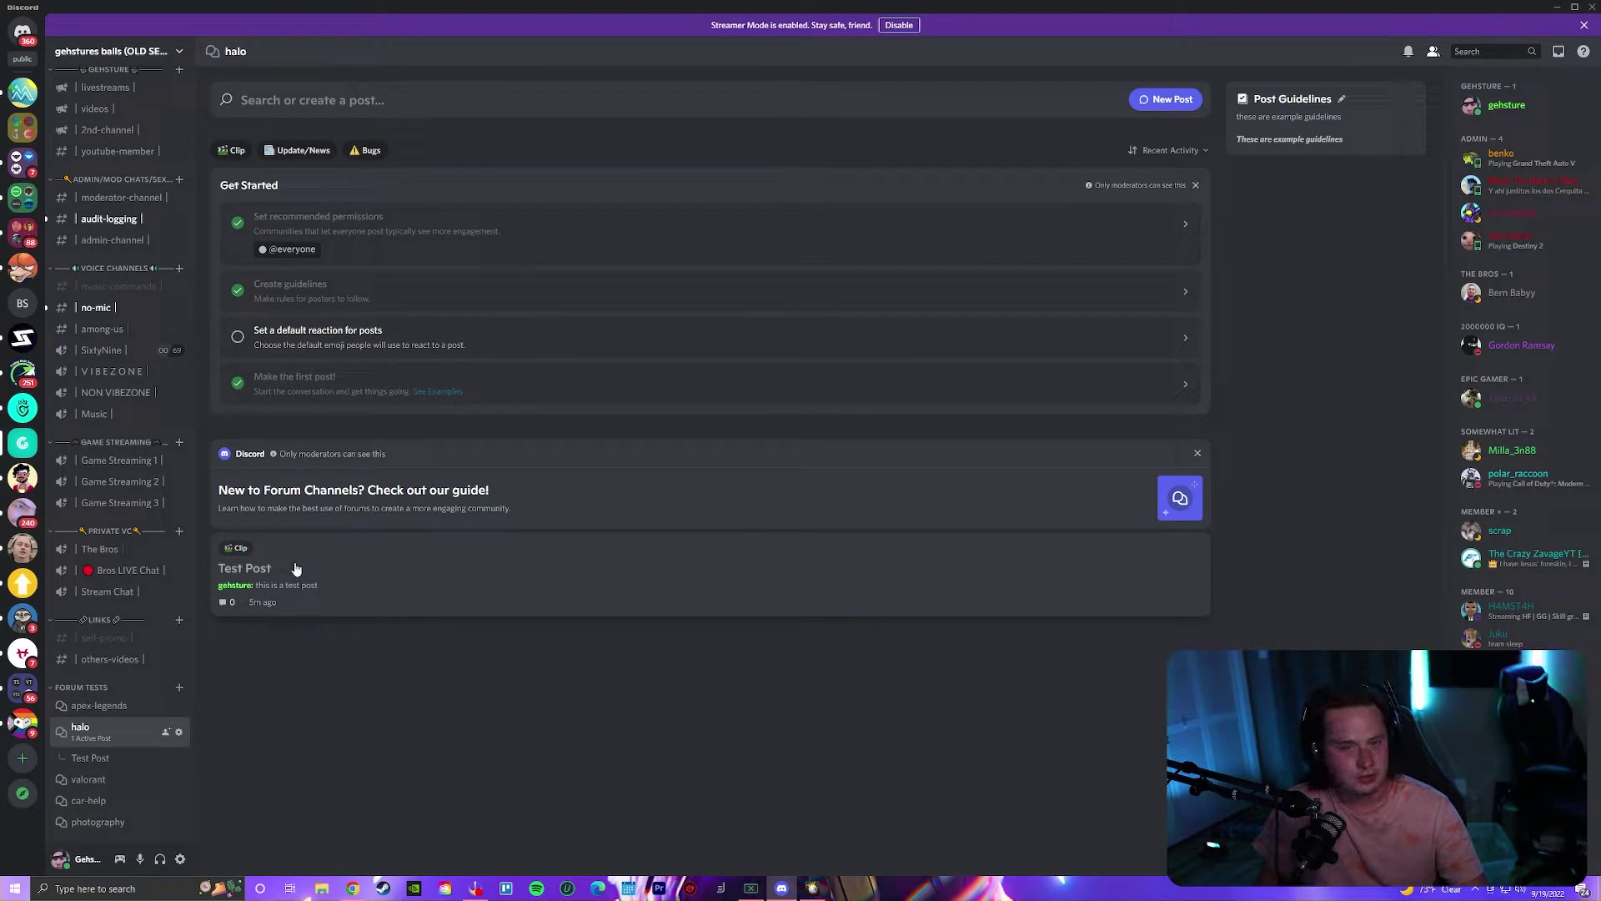
- Send the replies "afsed", "sdf", "sdafsda" and "f" in the halo forum's Test Post, and close the post
left_click(342, 578)
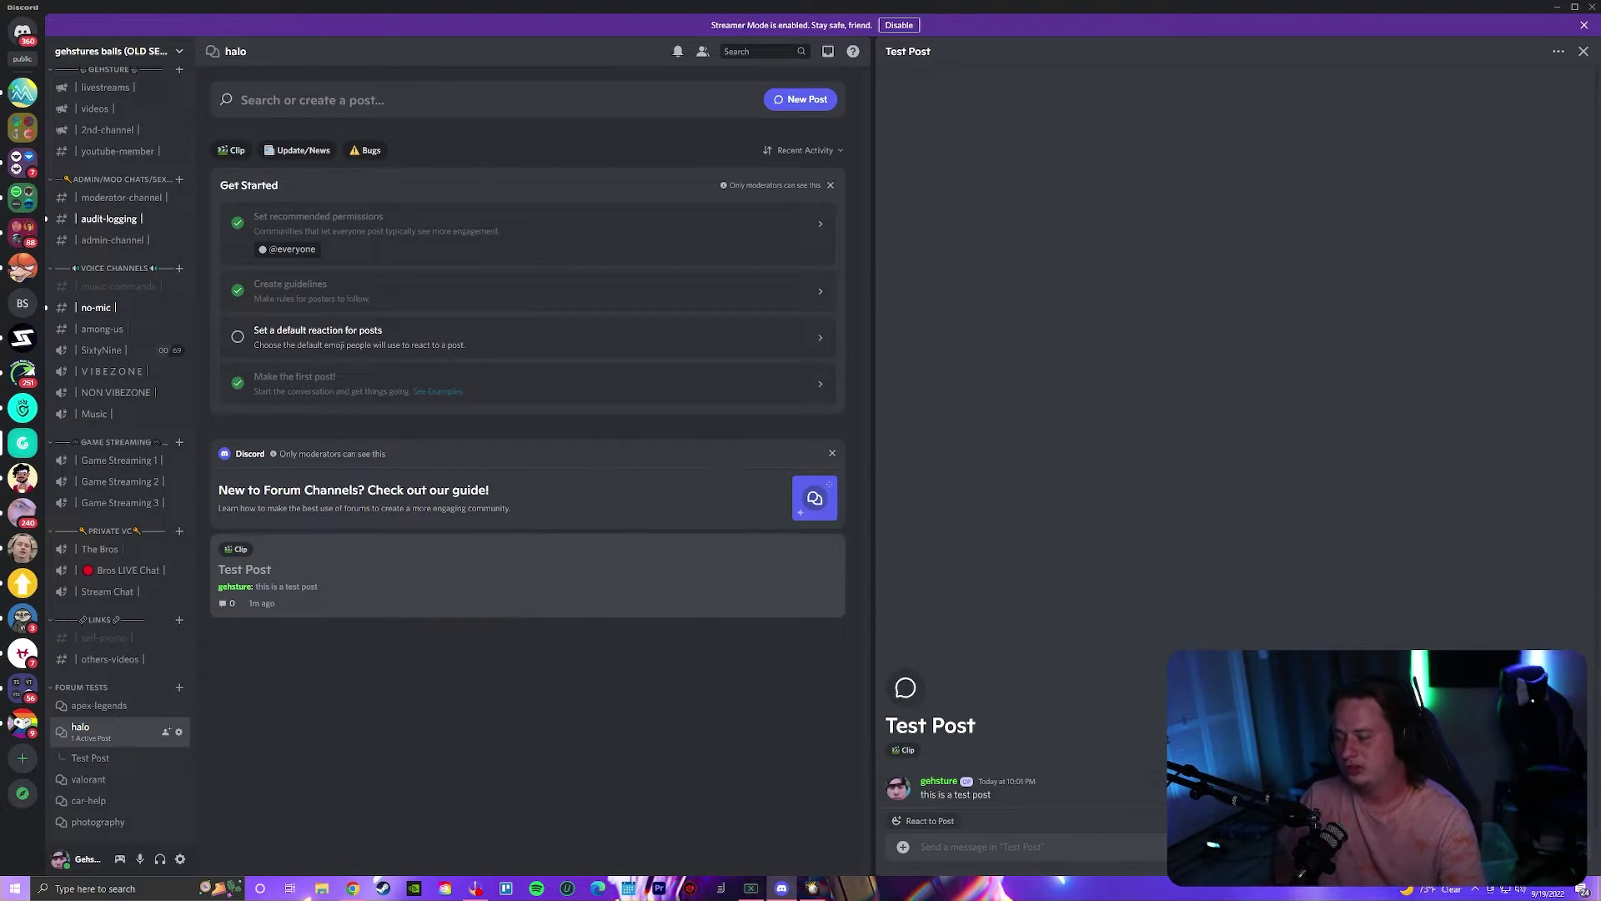
type("afsed")
key("Return")
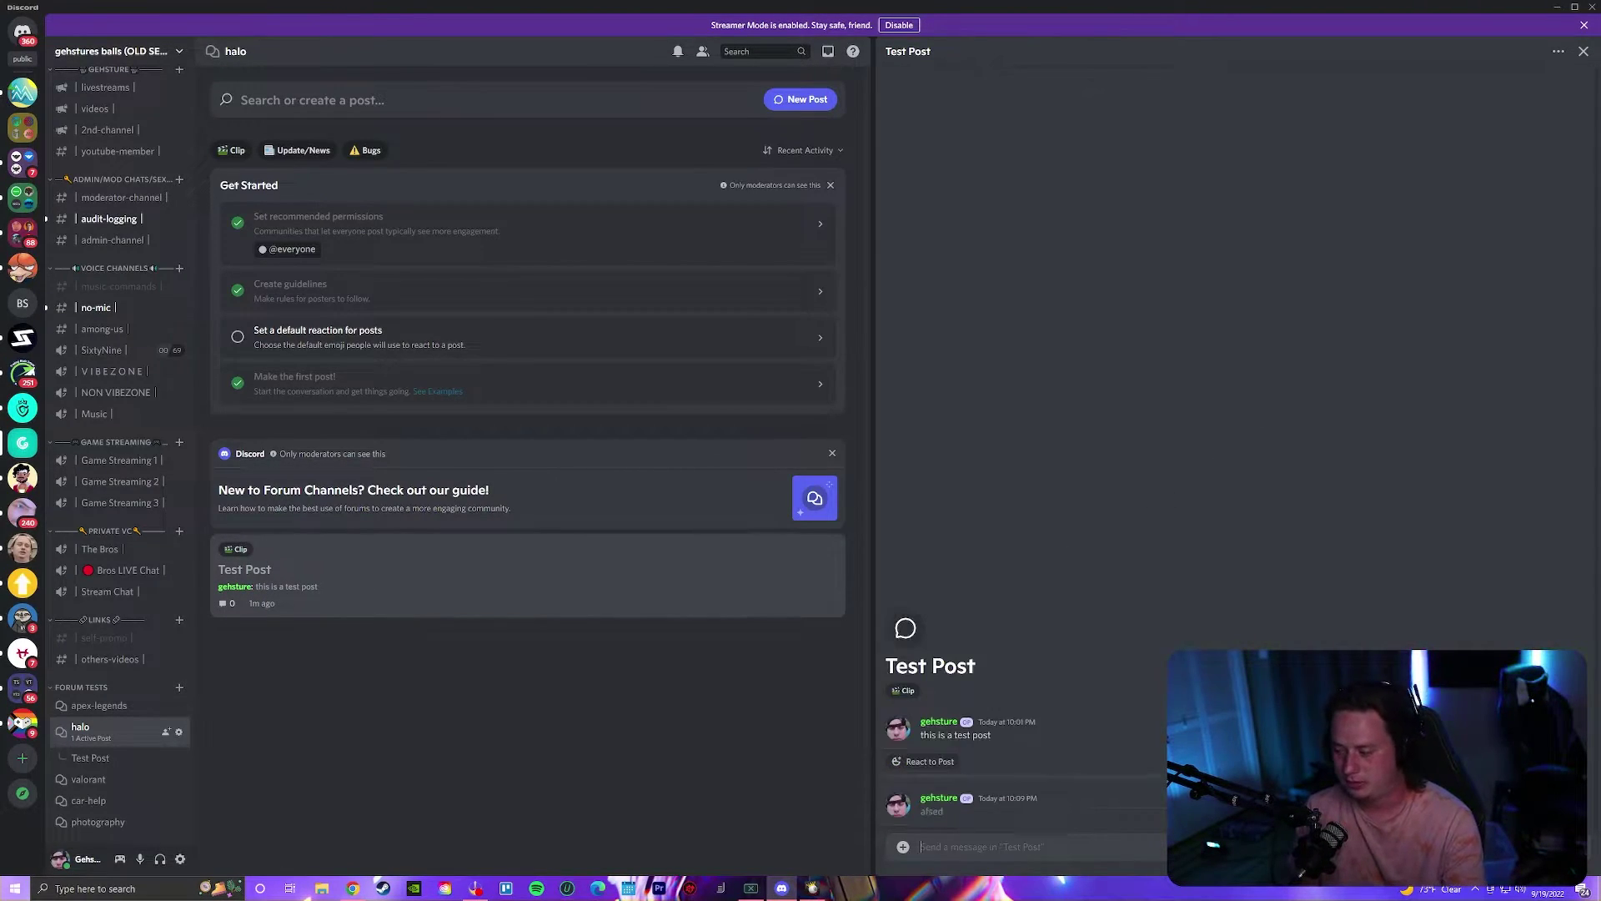
type("sdf")
key("Return")
type("sdafsda")
key("Return")
type("f")
key("Return")
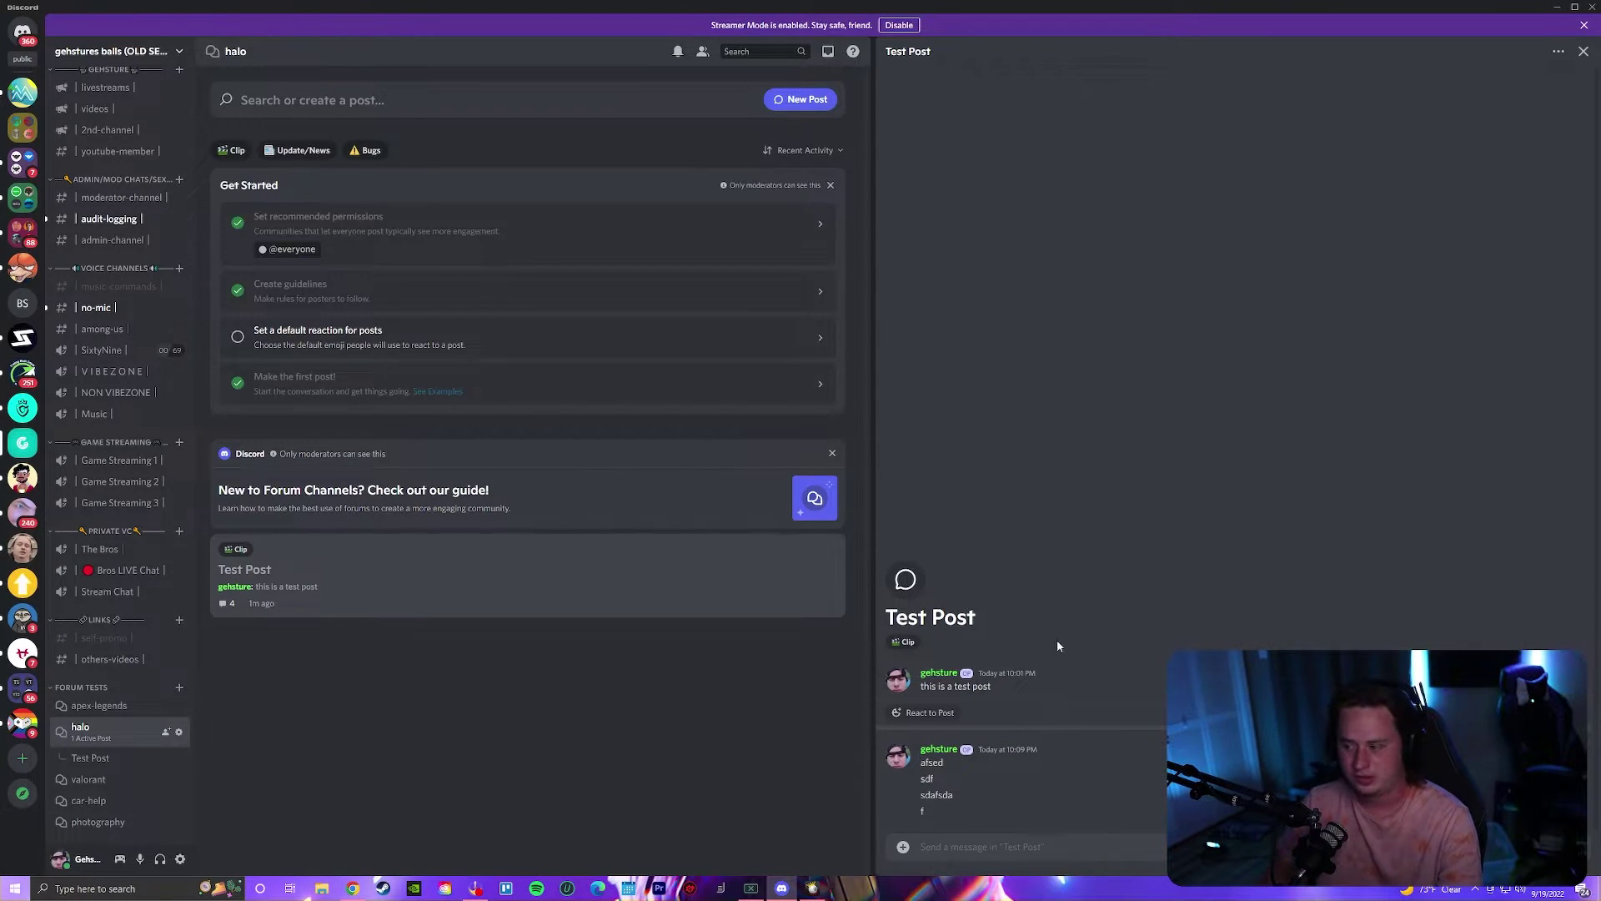
mouse_move(966, 673)
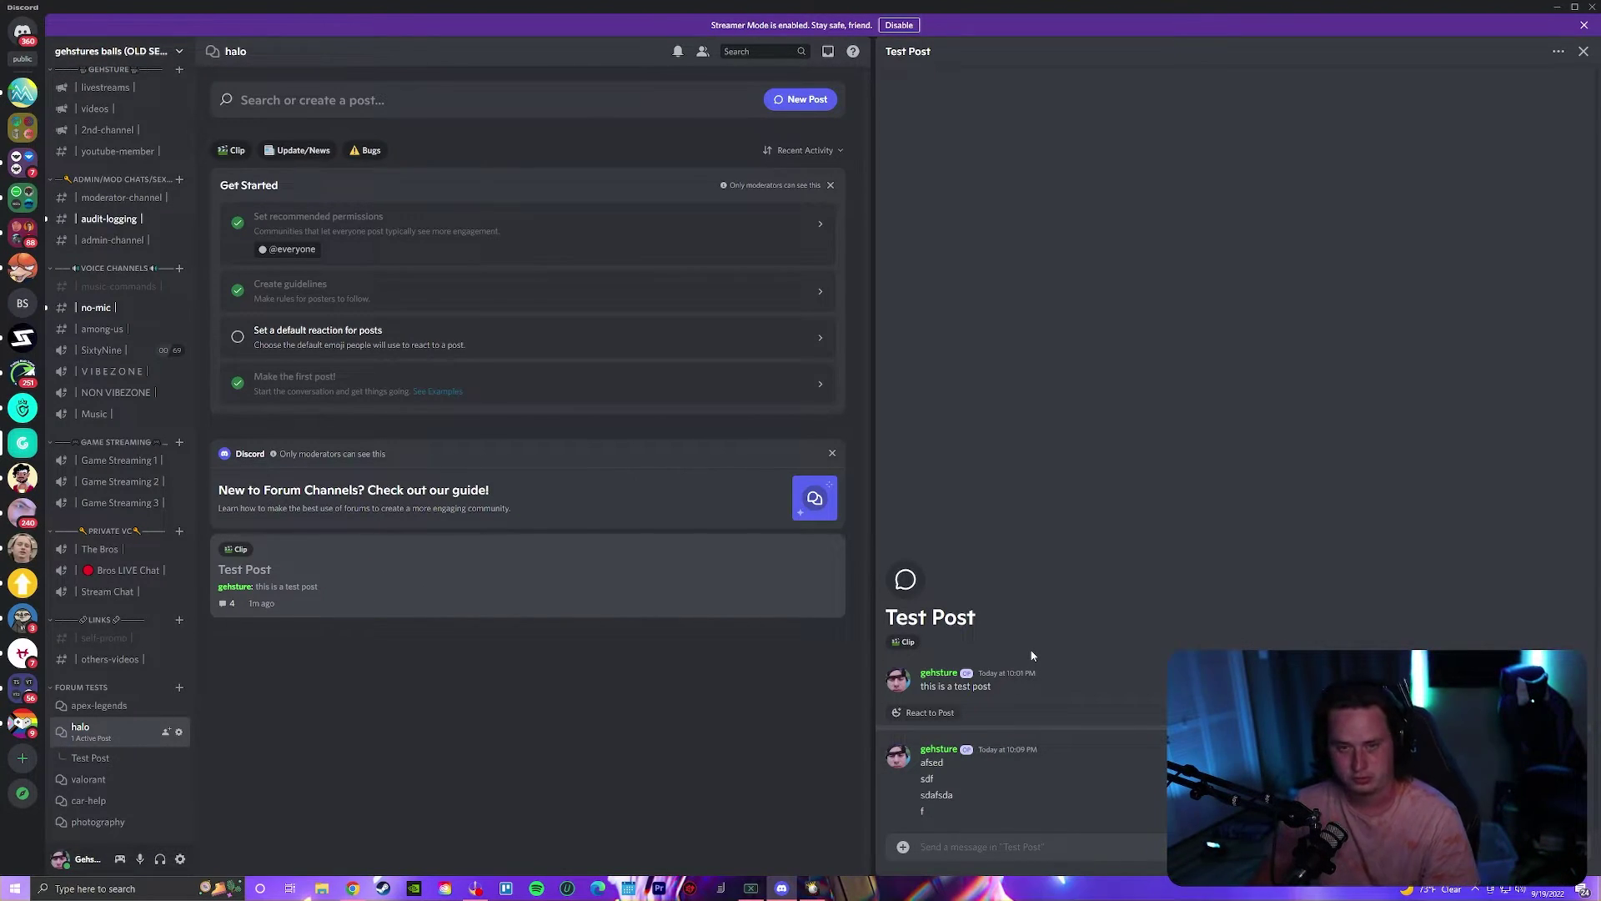
key("Escape")
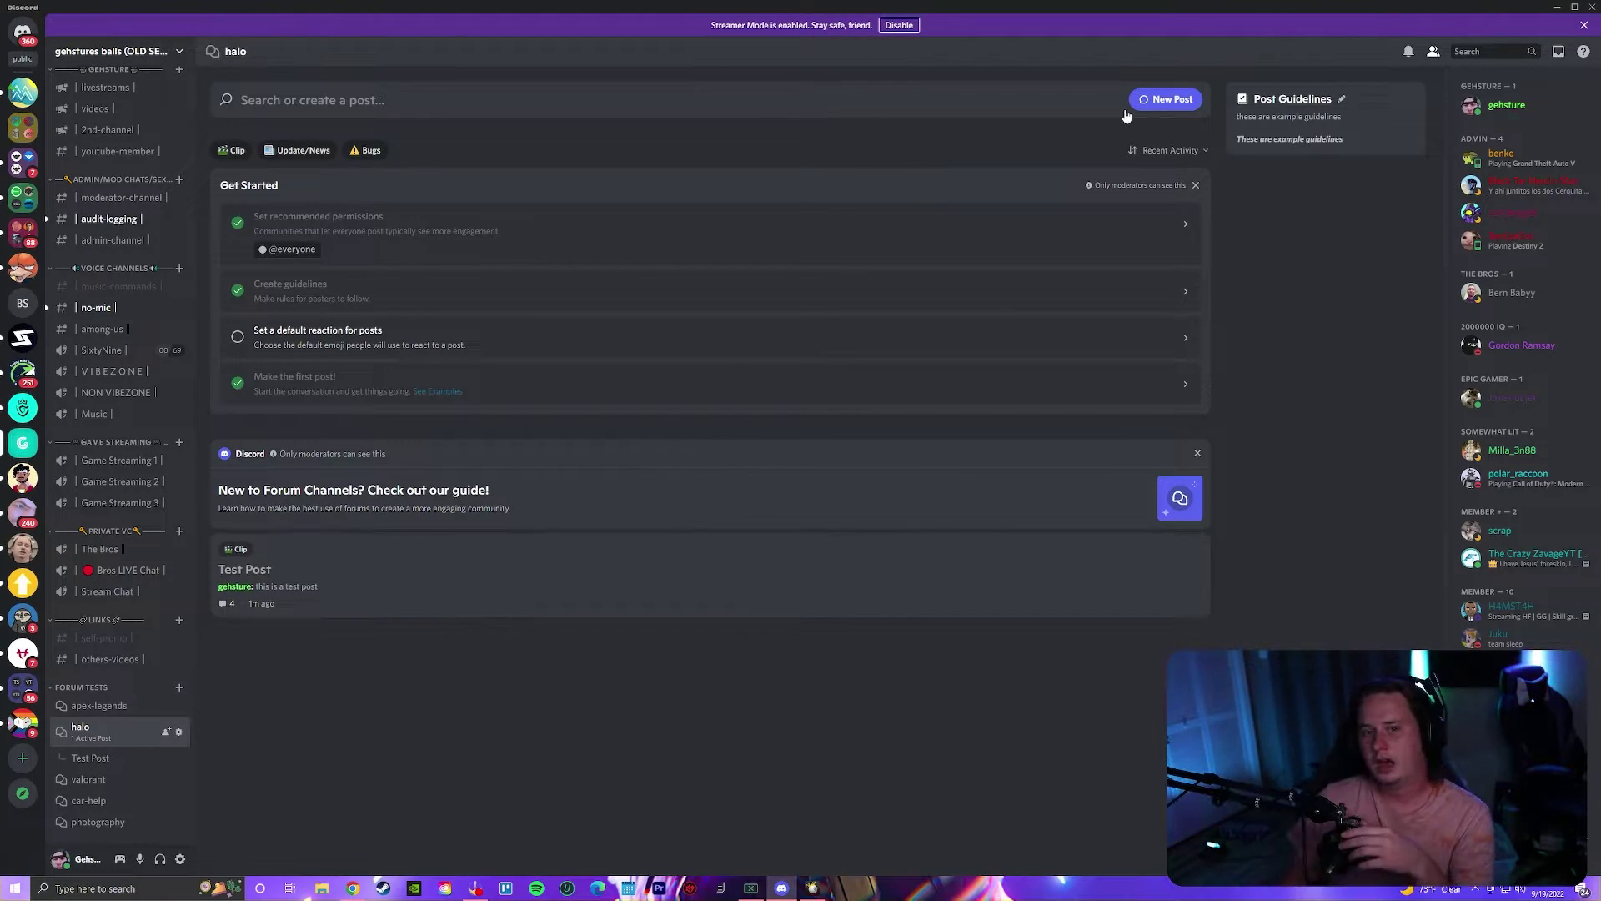
- Start a new post in the halo forum with the title "Post Title" and the message "this is the message"
left_click(1165, 101)
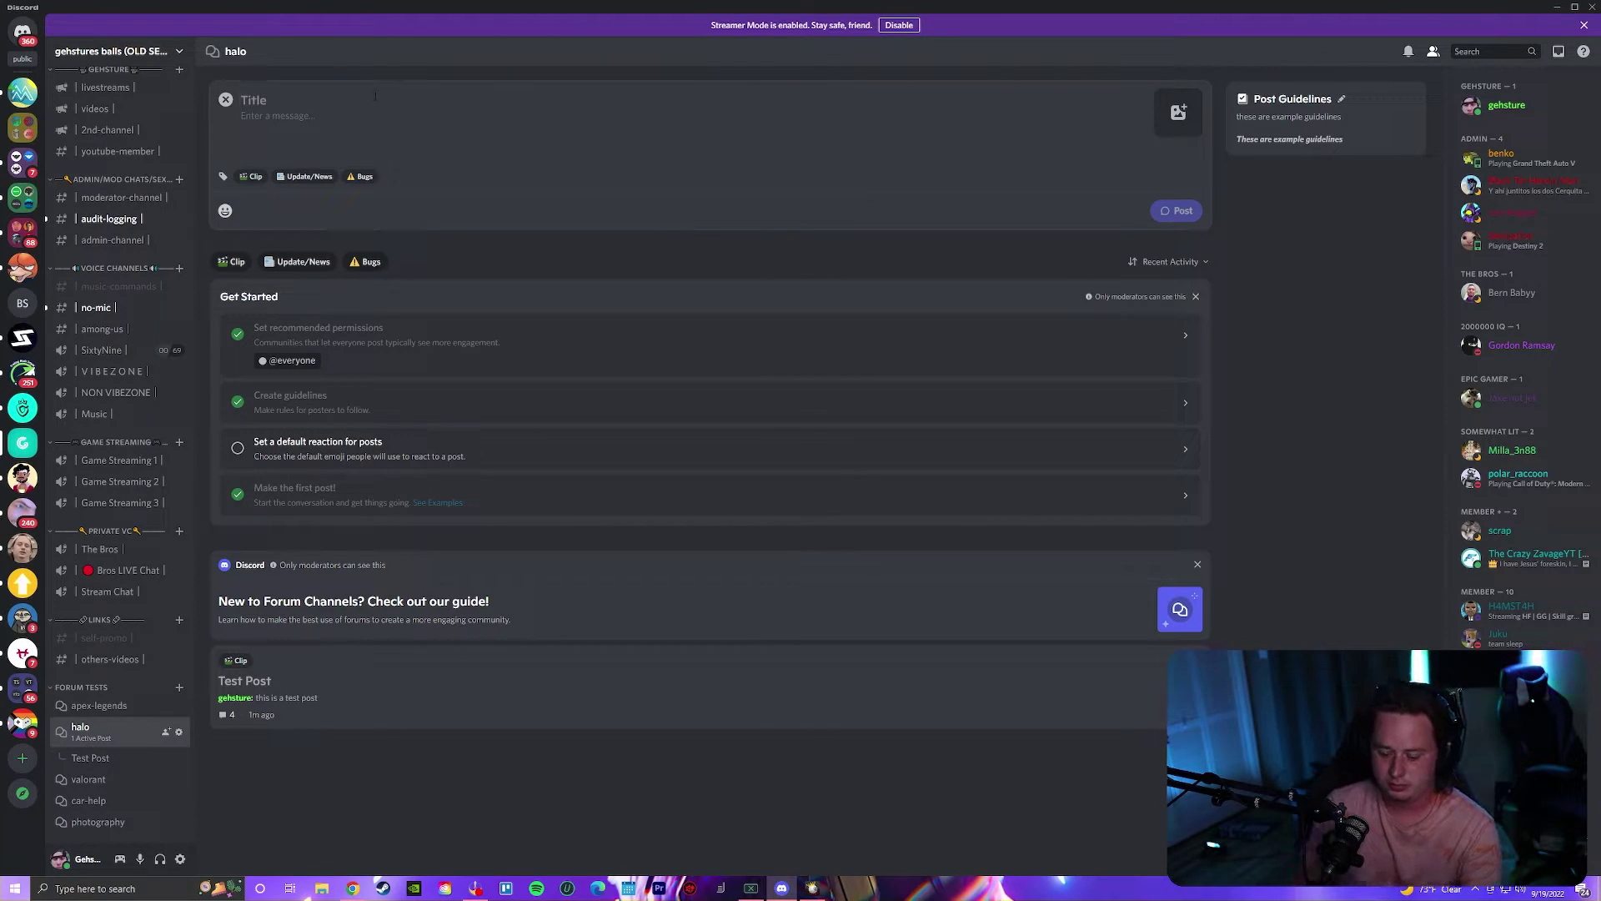
type("Po")
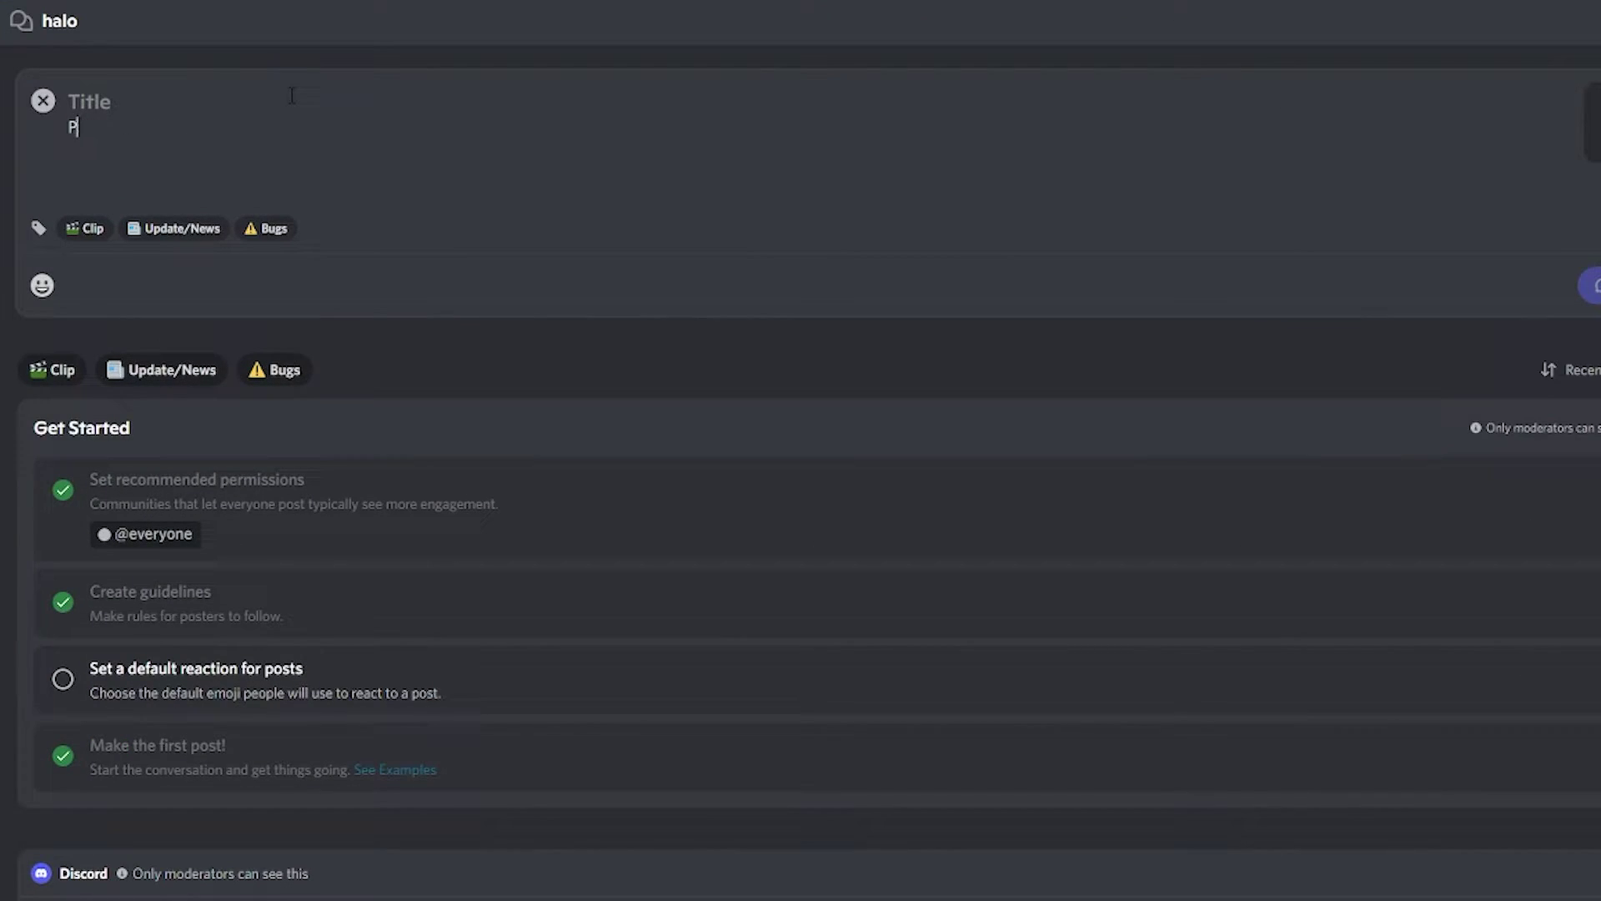
key("BackSpace")
left_click(134, 97)
type("Post Title")
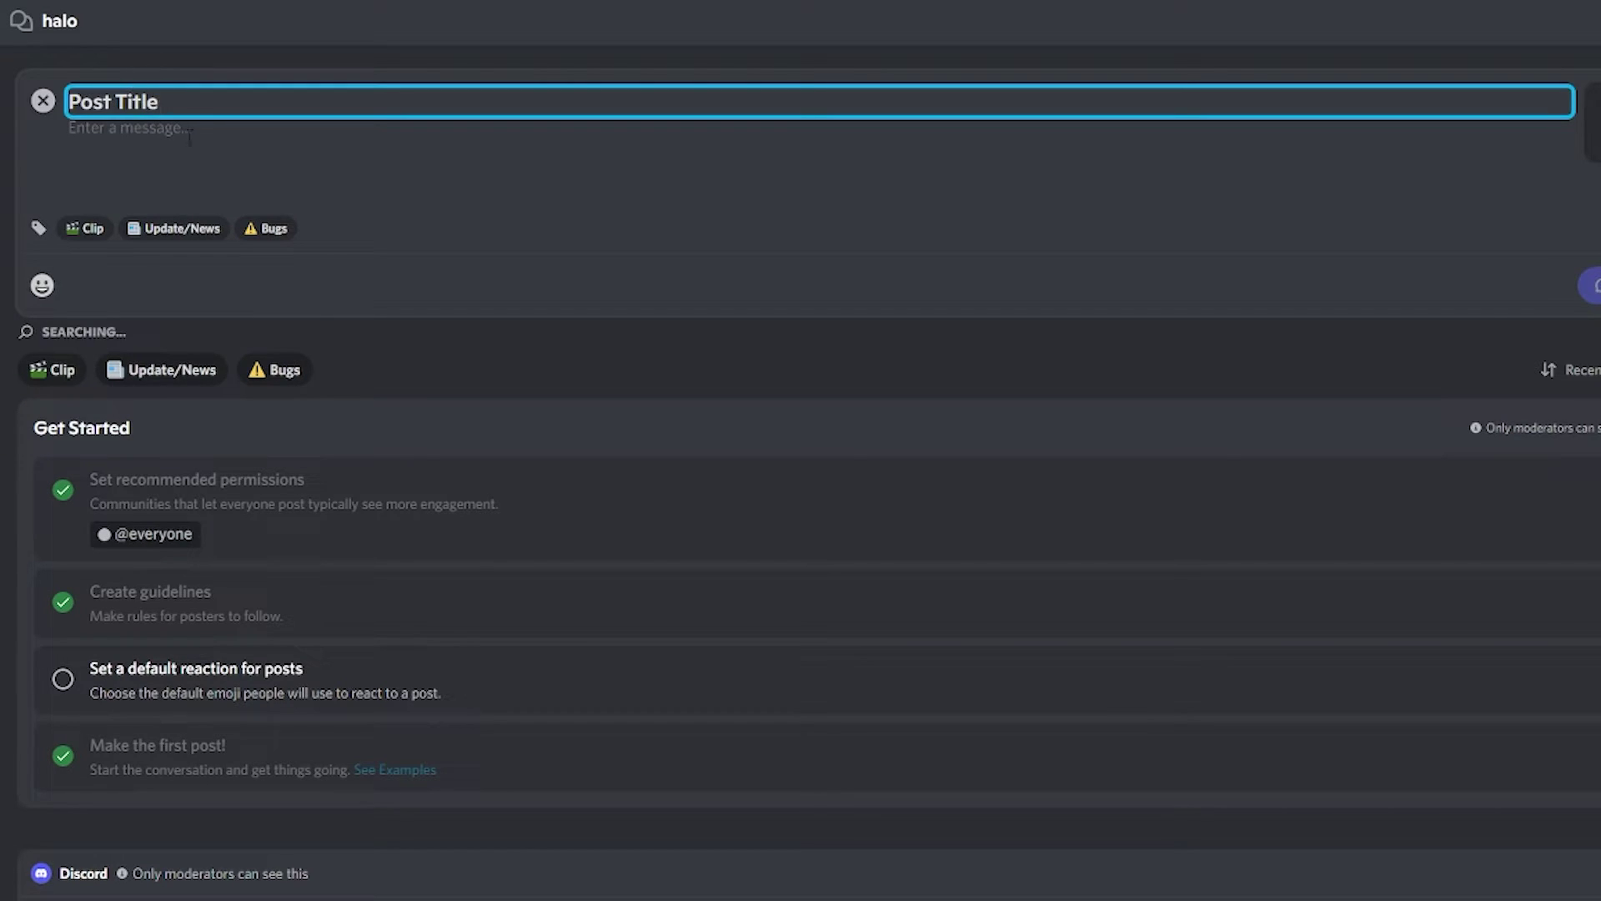
left_click(202, 114)
type("this is the message")
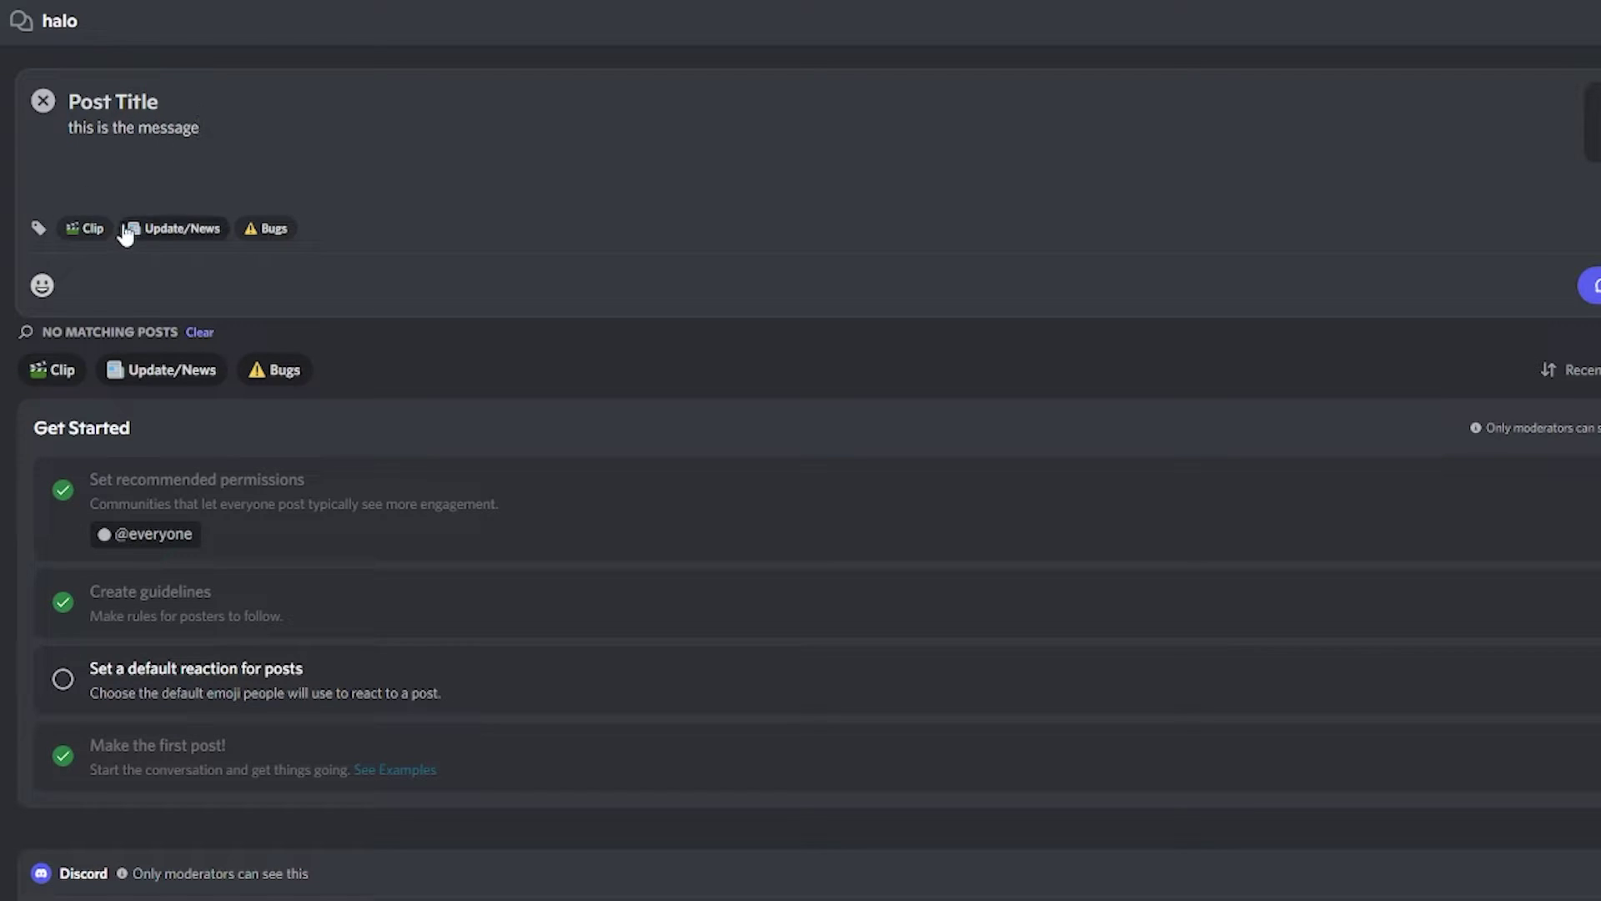
- Tag the new post with Update/News and Bugs, and publish it
left_click(210, 228)
left_click(262, 239)
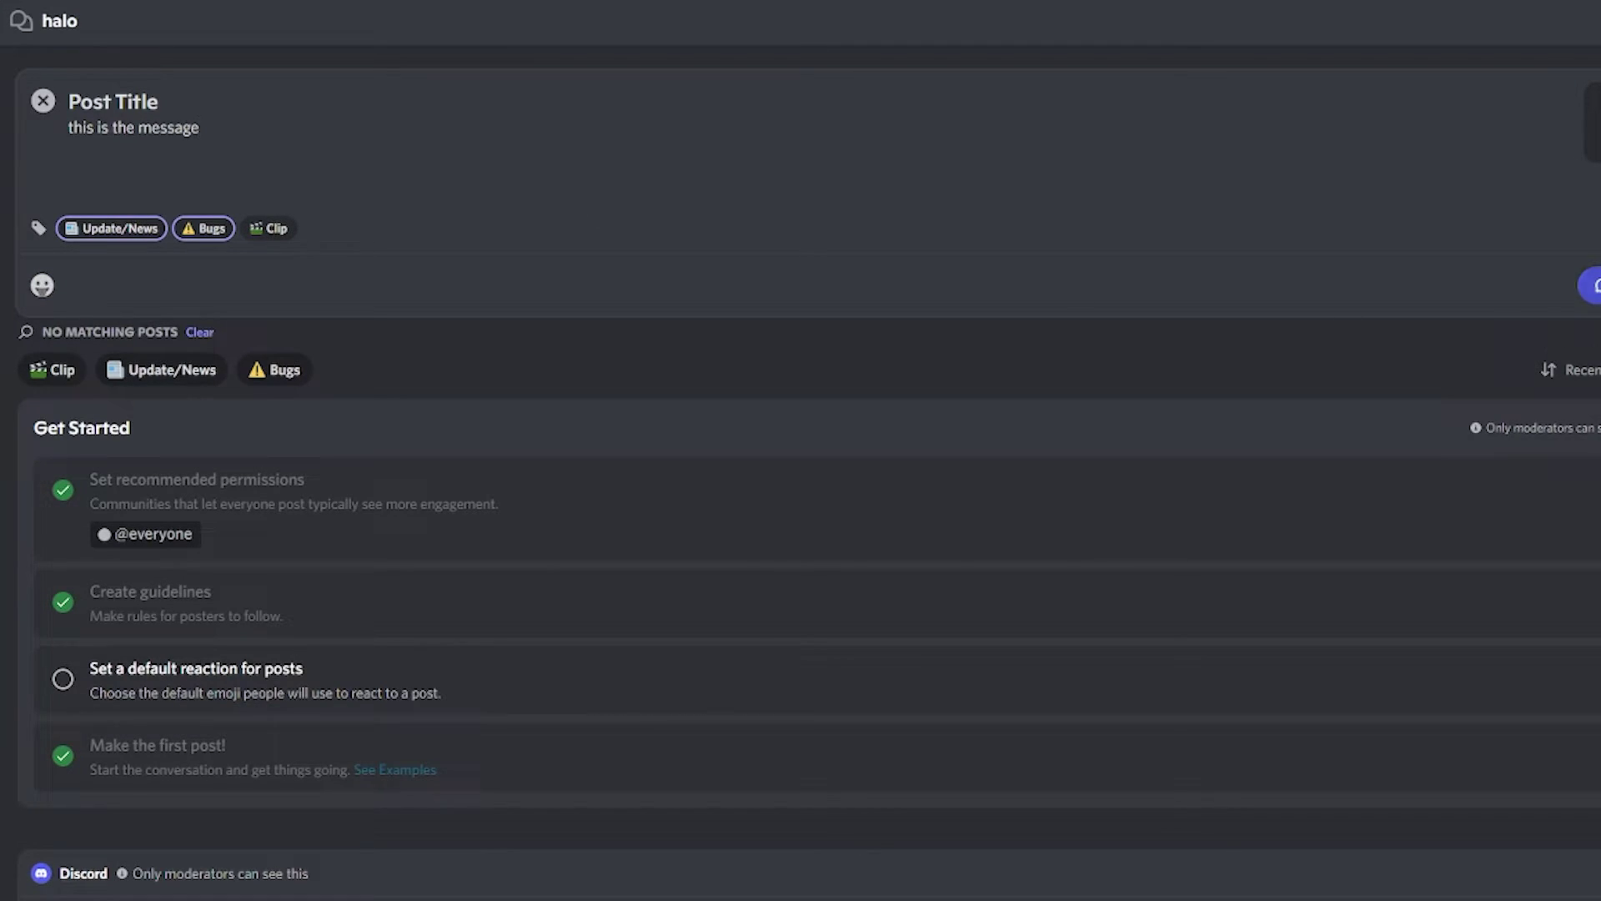
key("Return")
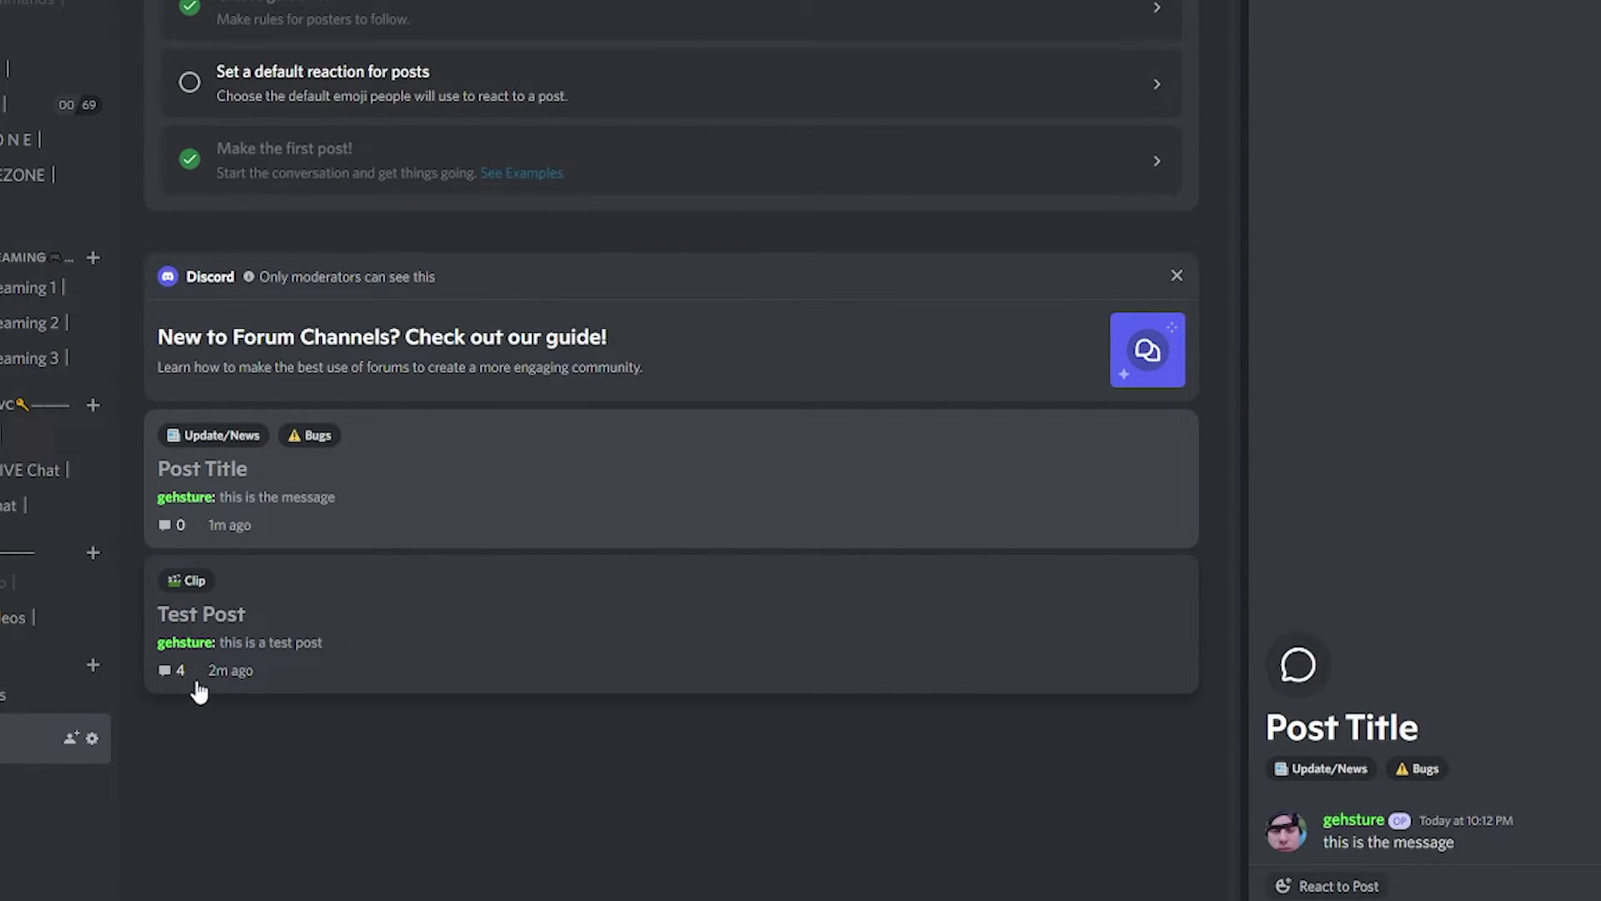
- Open Test Post, and review the earlier conversation about form bots in the discord-help channel of Gehsture's Hangout
left_click(198, 690)
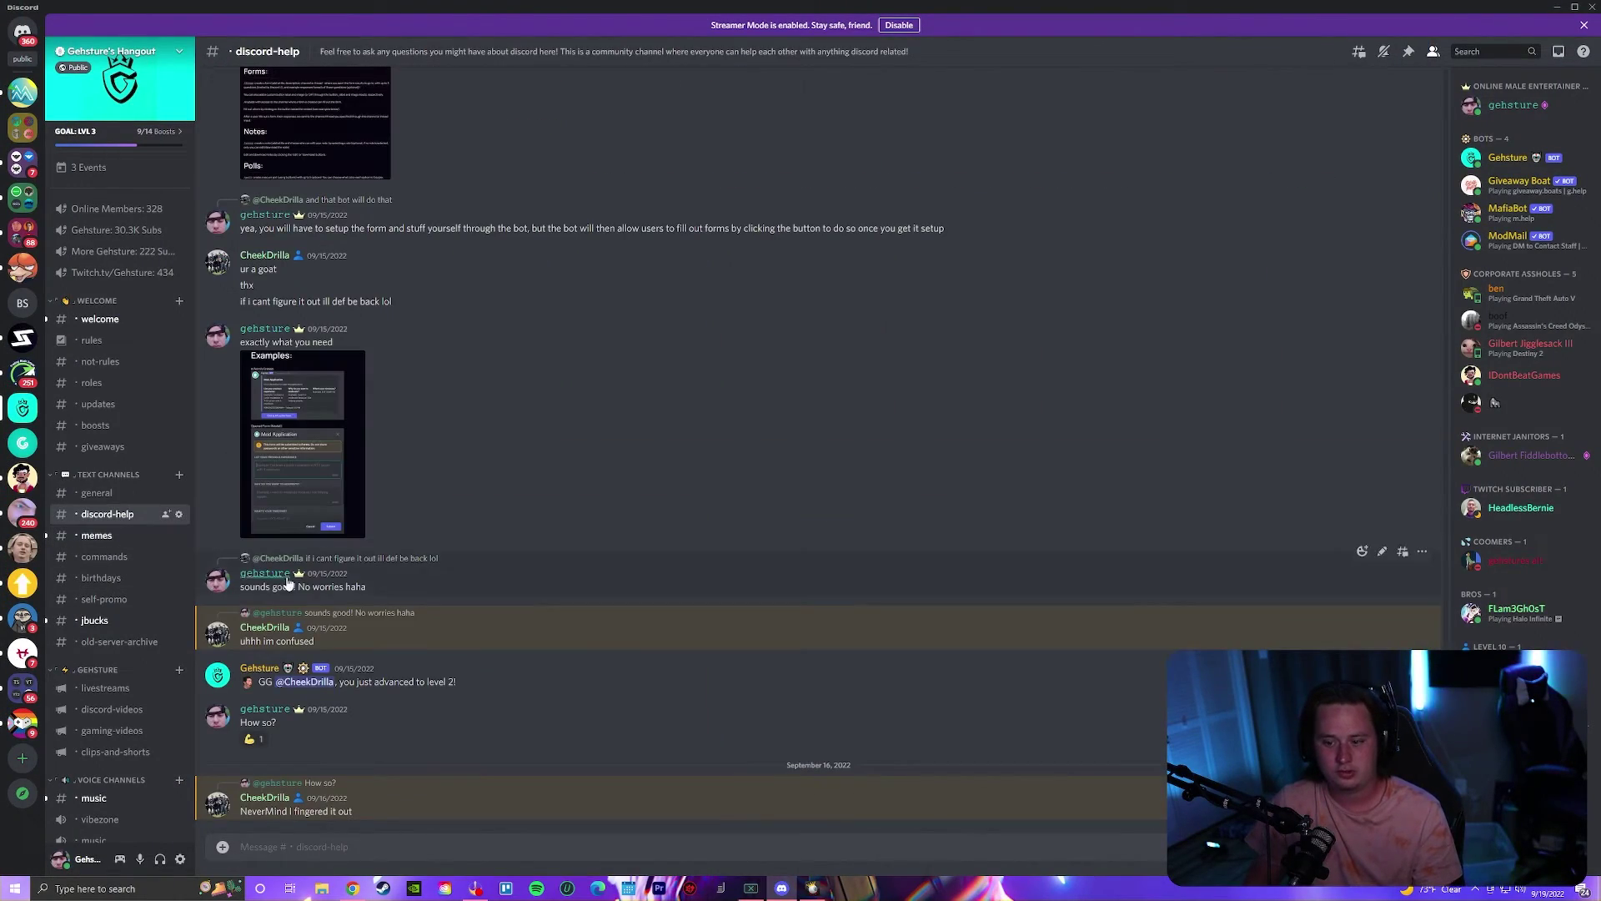
scroll(418, 648, "up", 15)
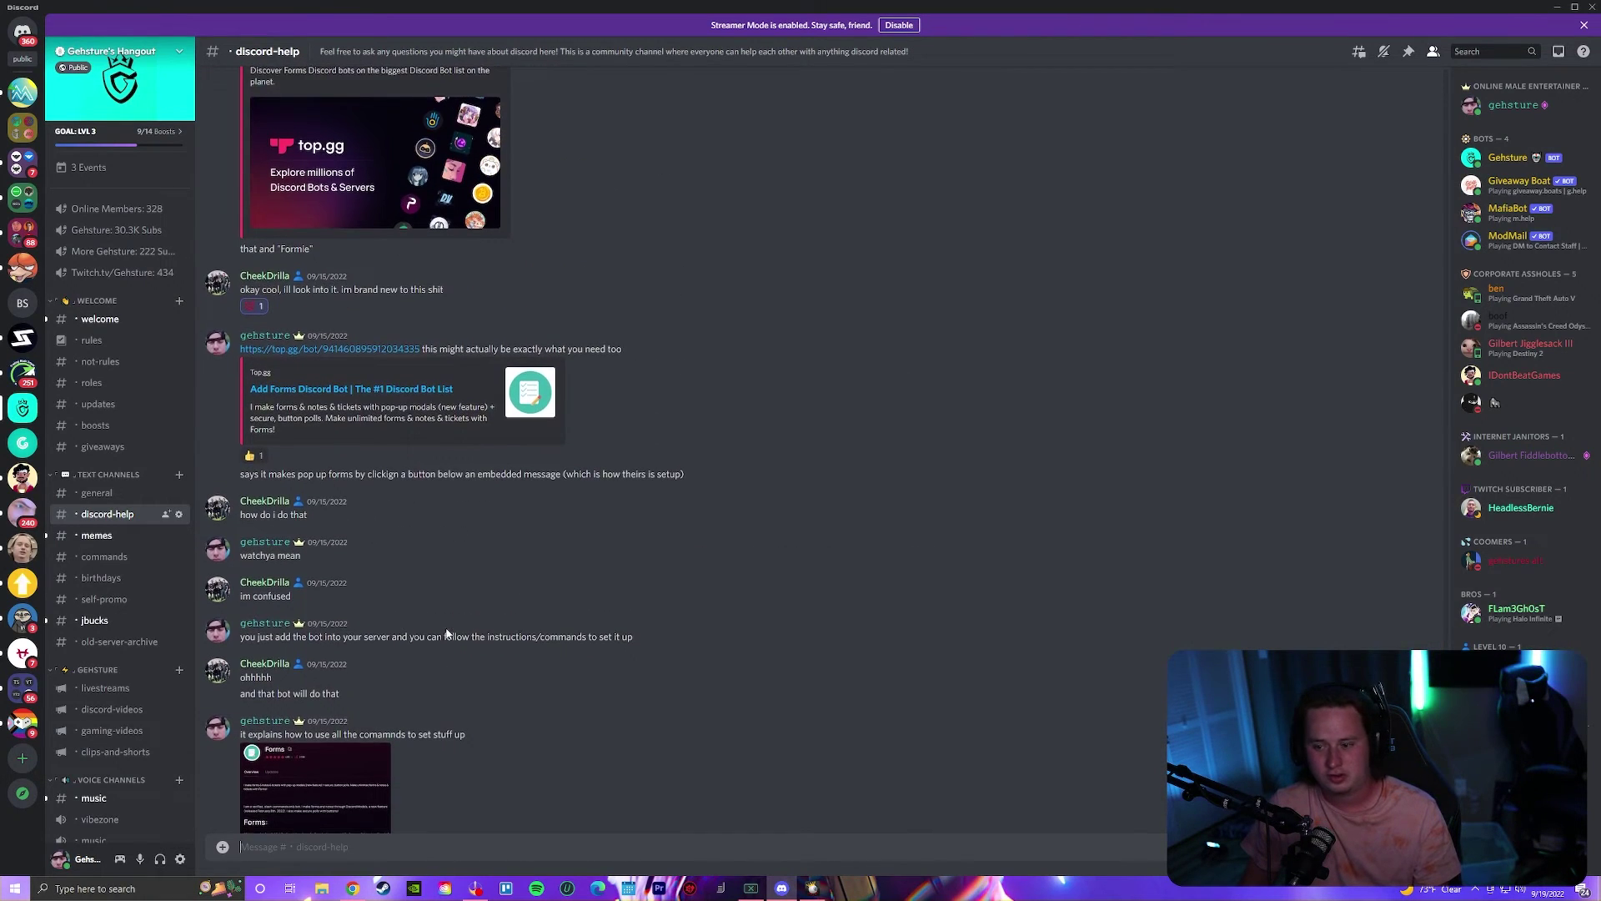
scroll(438, 631, "up", 5)
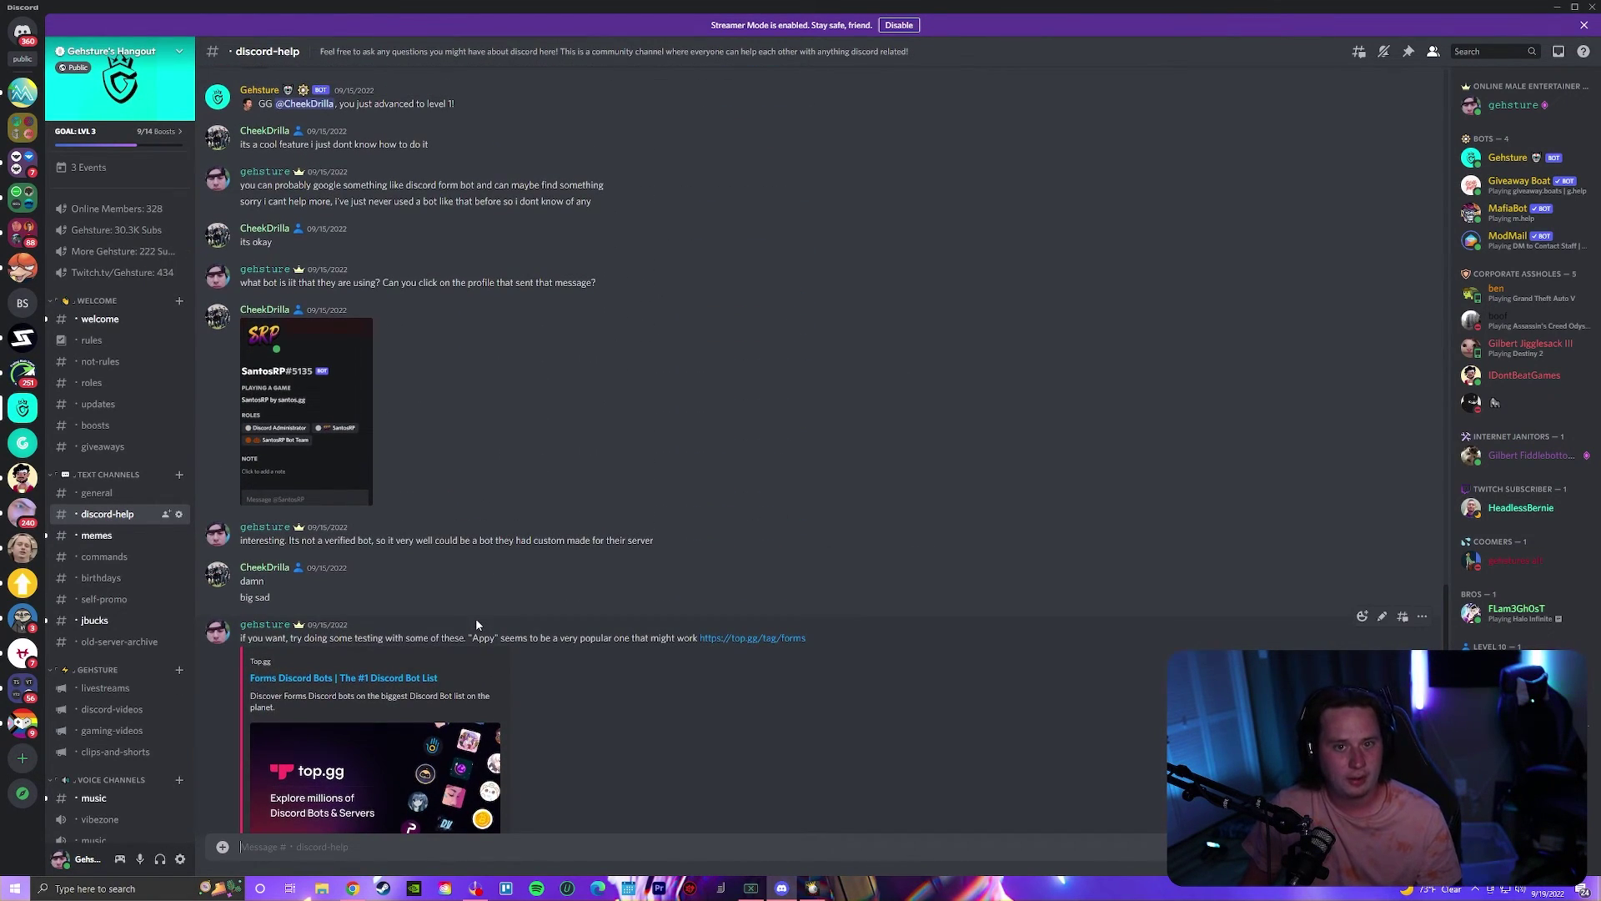
scroll(489, 618, "up", 5)
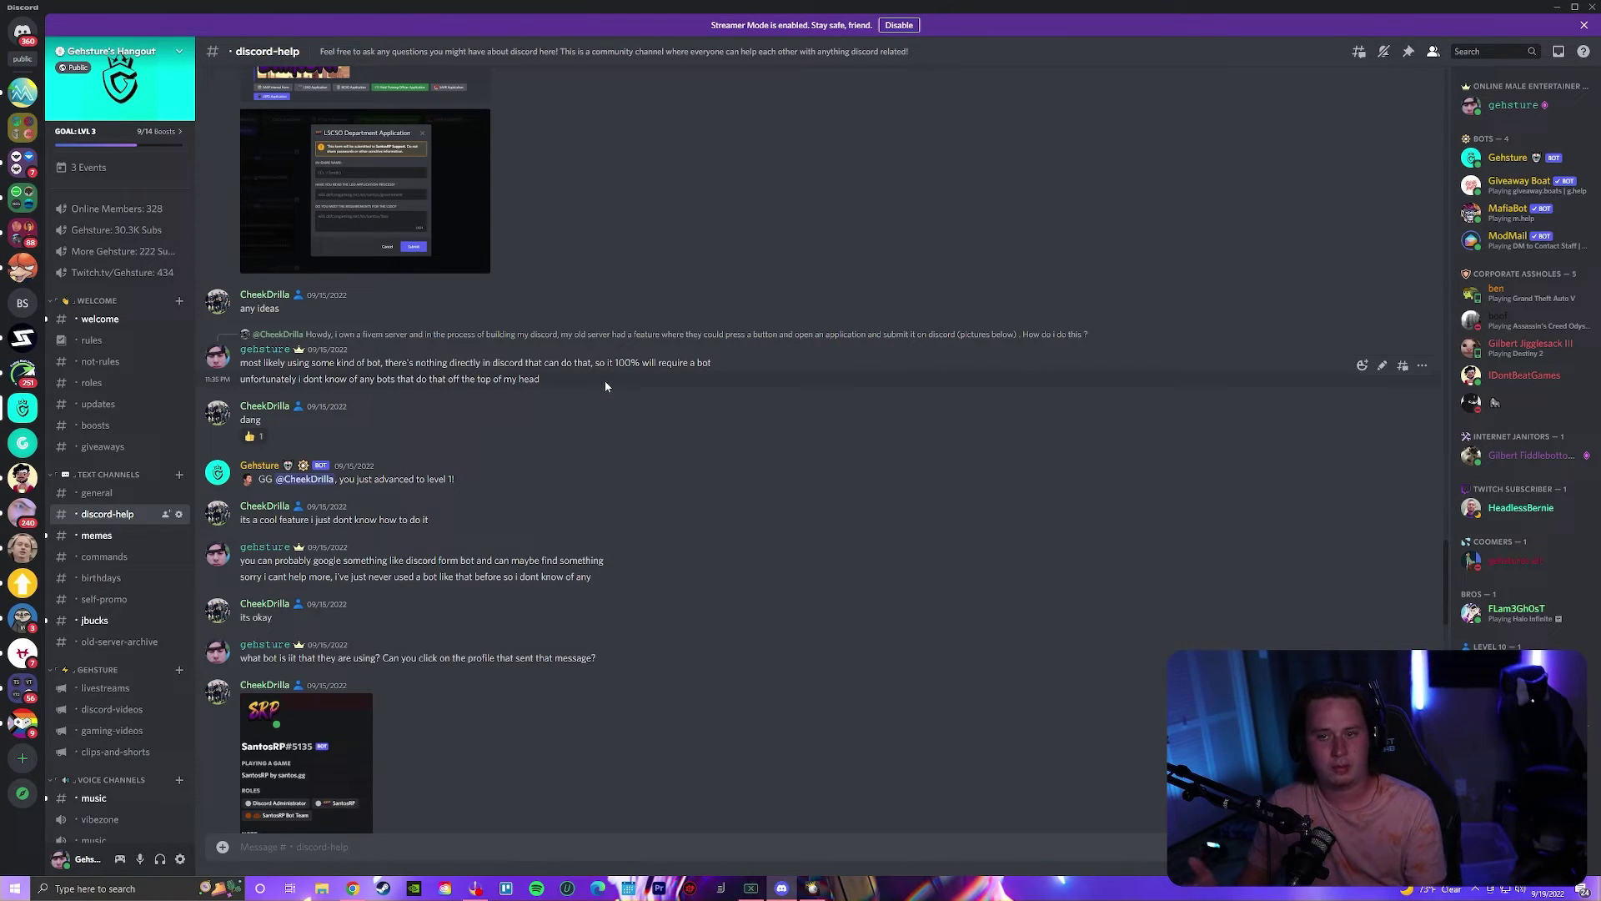
scroll(567, 389, "down", 15)
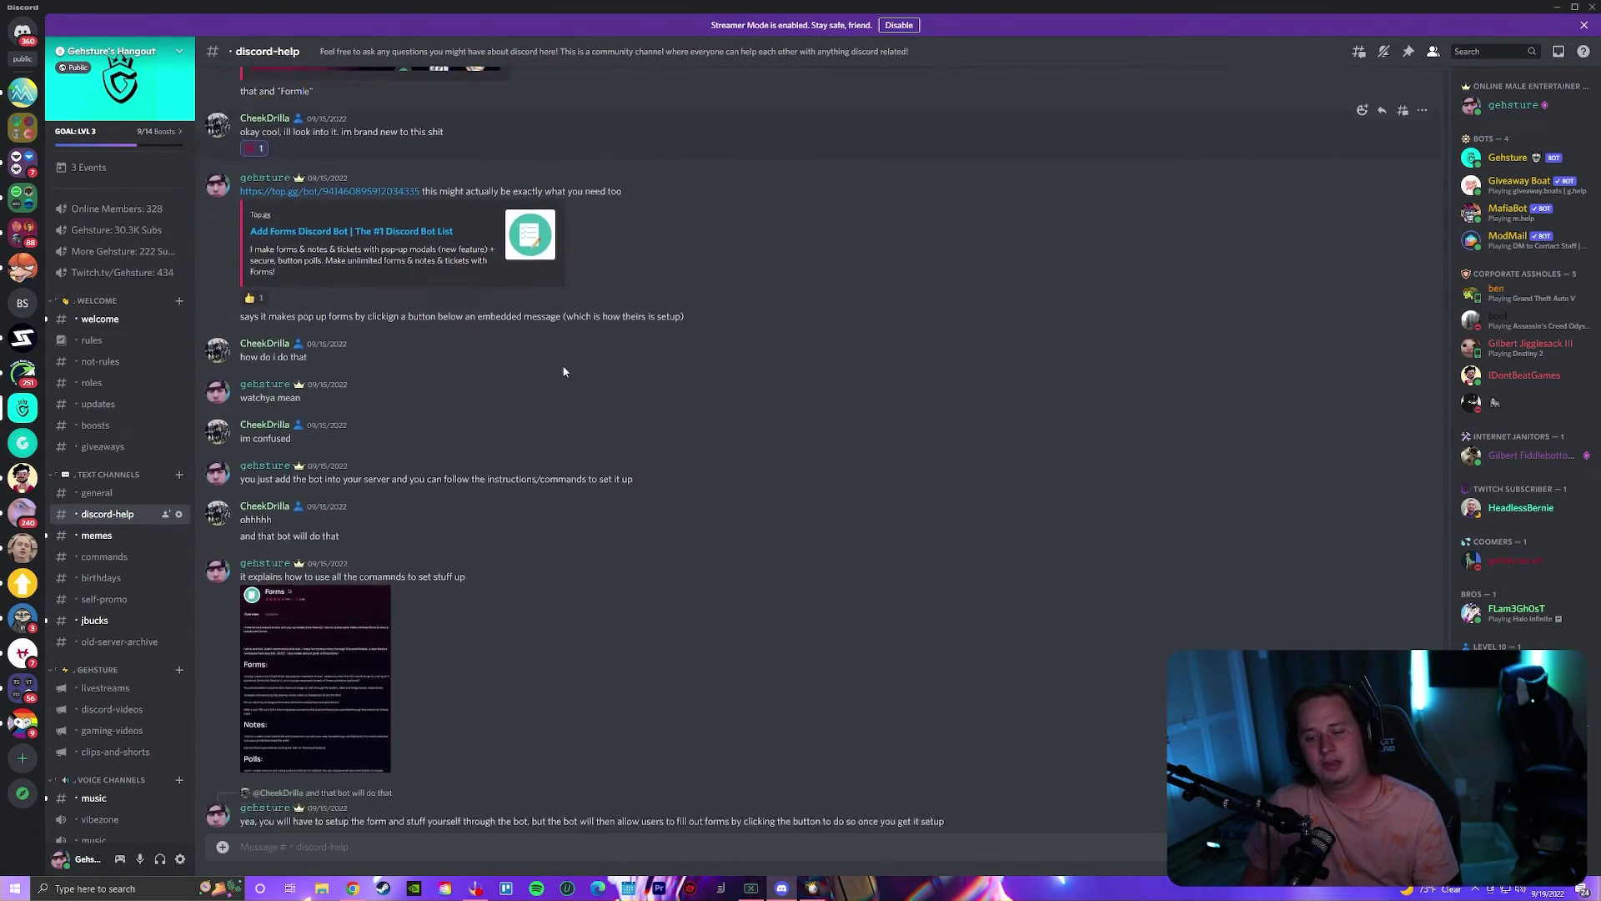